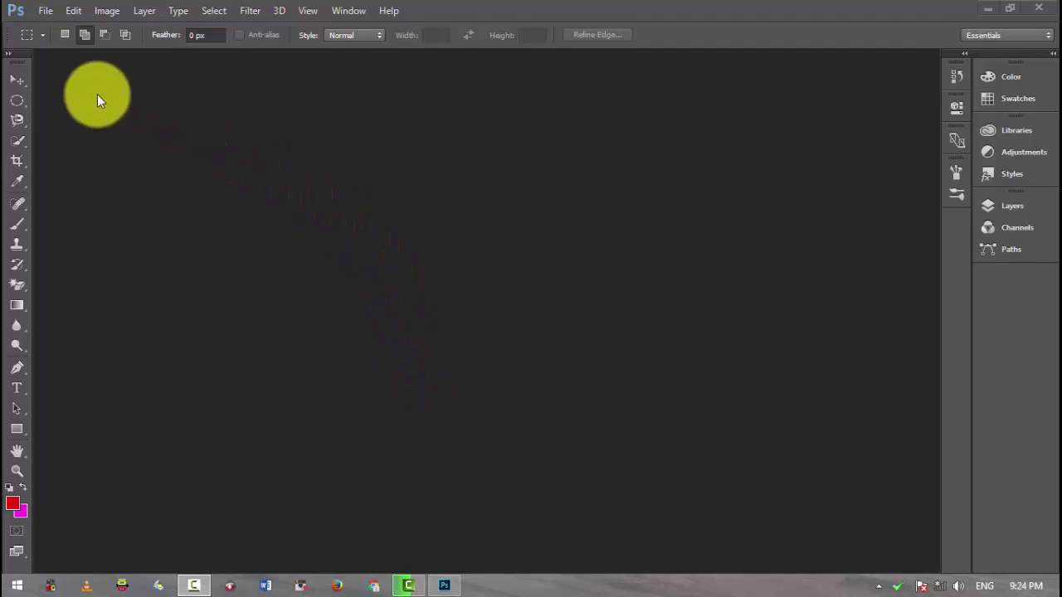
- Open the File menu in the empty Photoshop workspace
click(47, 11)
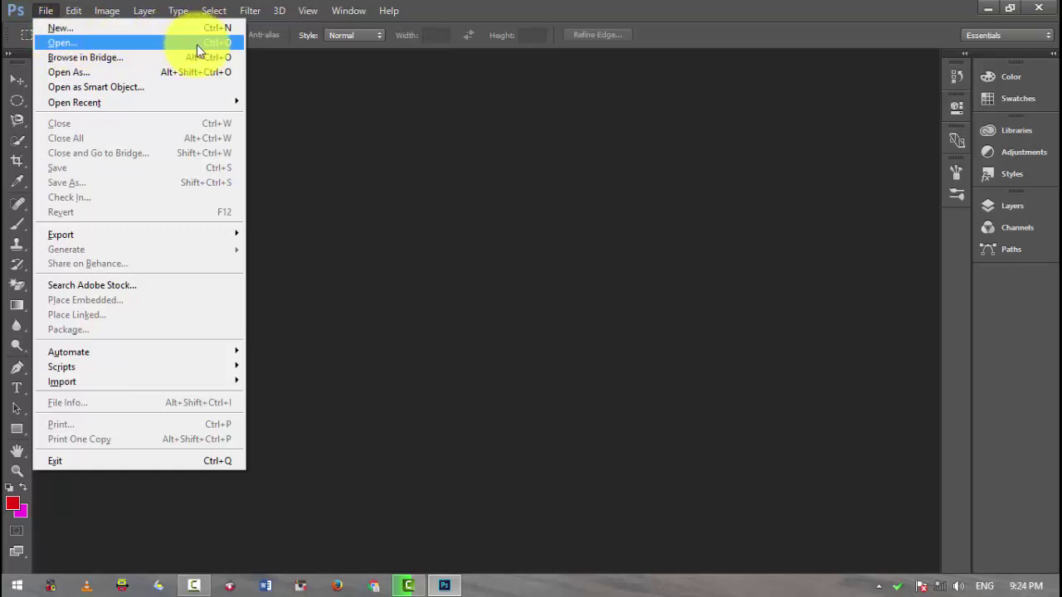
- Open the portrait 2632ea0c4857e58f46ab6751e763fc05.jpg from the Desktop
click(395, 165)
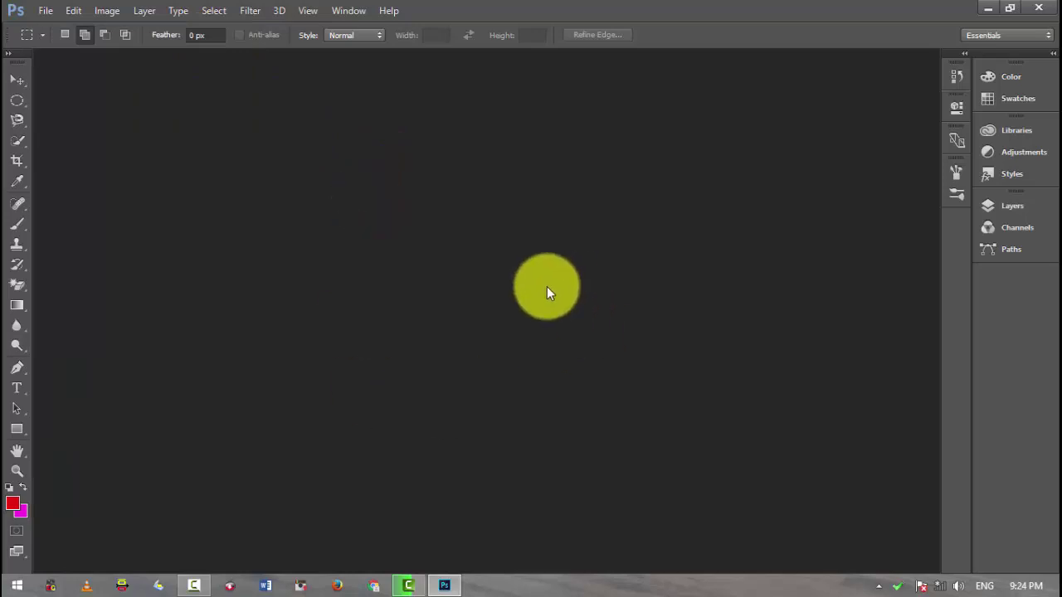
double_click(547, 286)
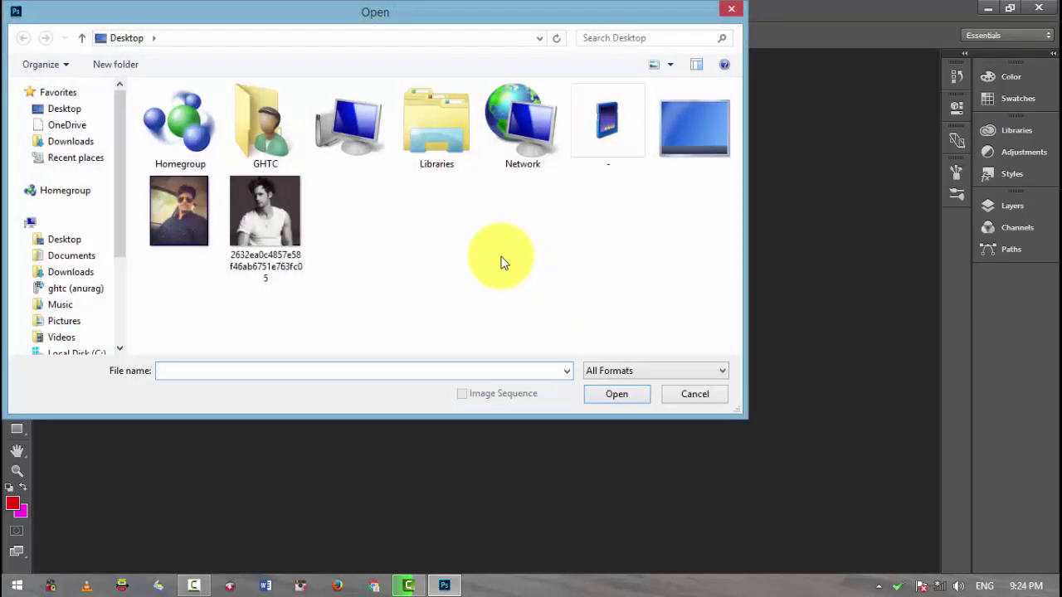
click(267, 246)
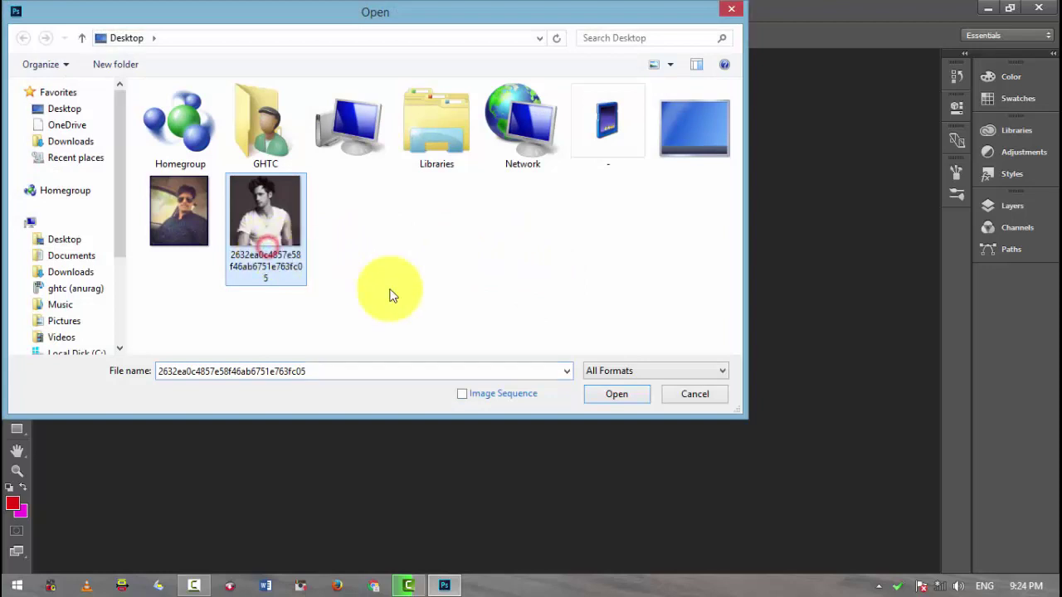
click(598, 397)
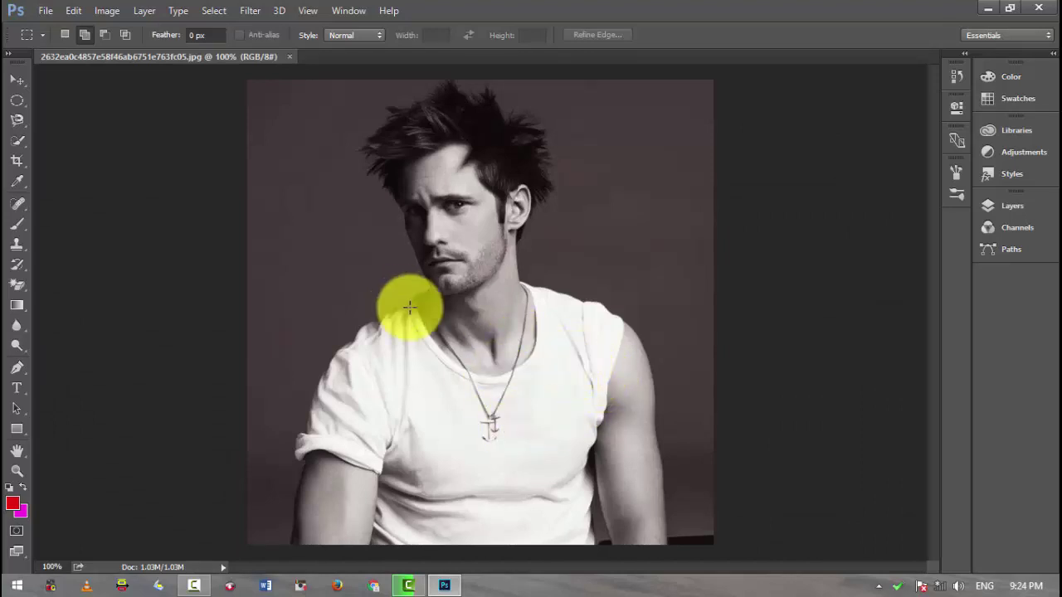
- Browse the Image menu, then bring up the lasso variants to pick the Magnetic Lasso
click(111, 9)
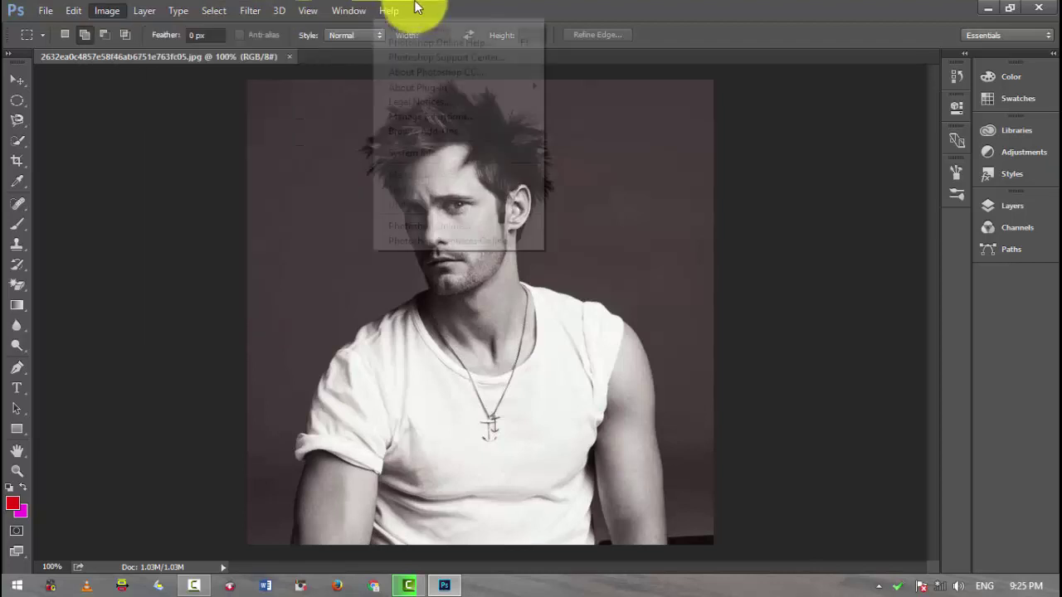
click(474, 8)
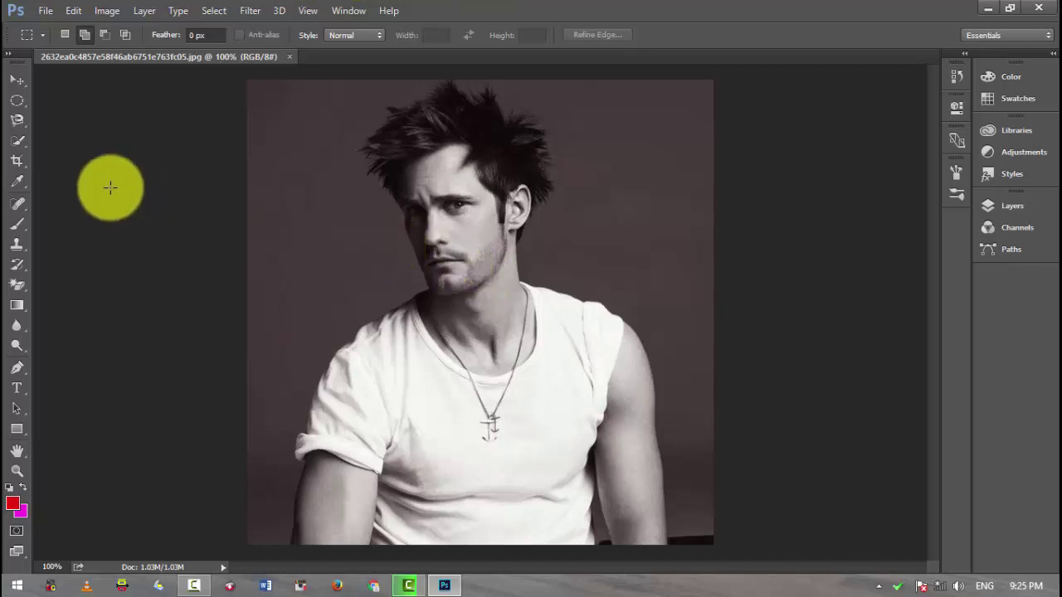
click(23, 118)
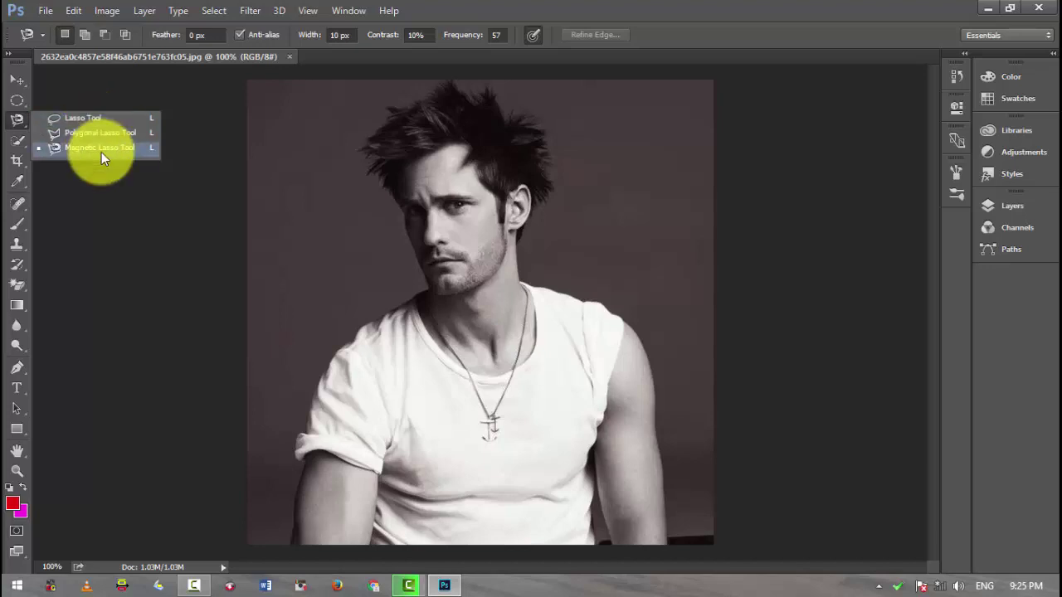
click(101, 152)
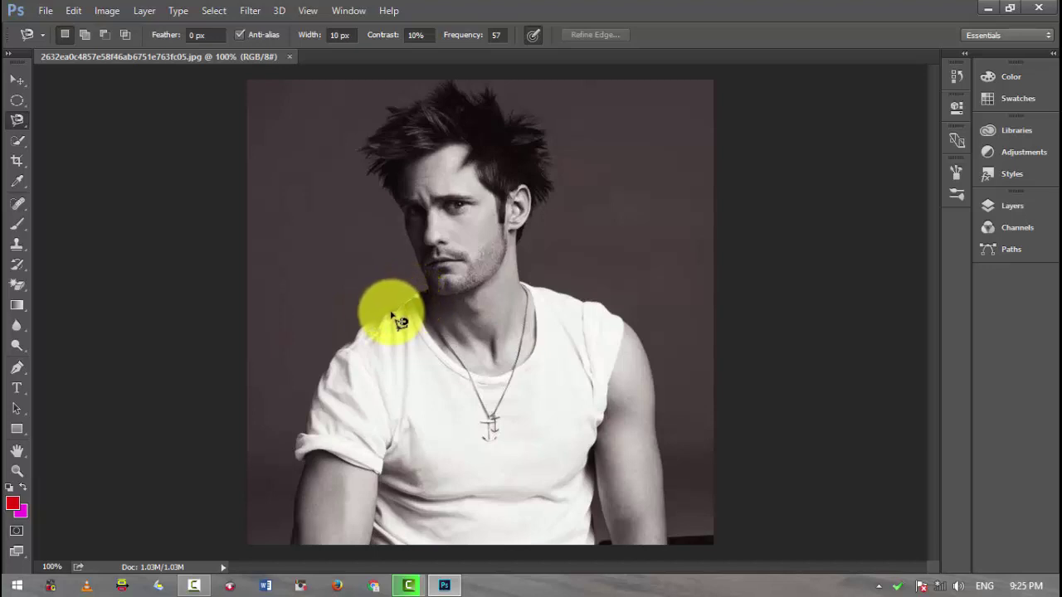
click(417, 296)
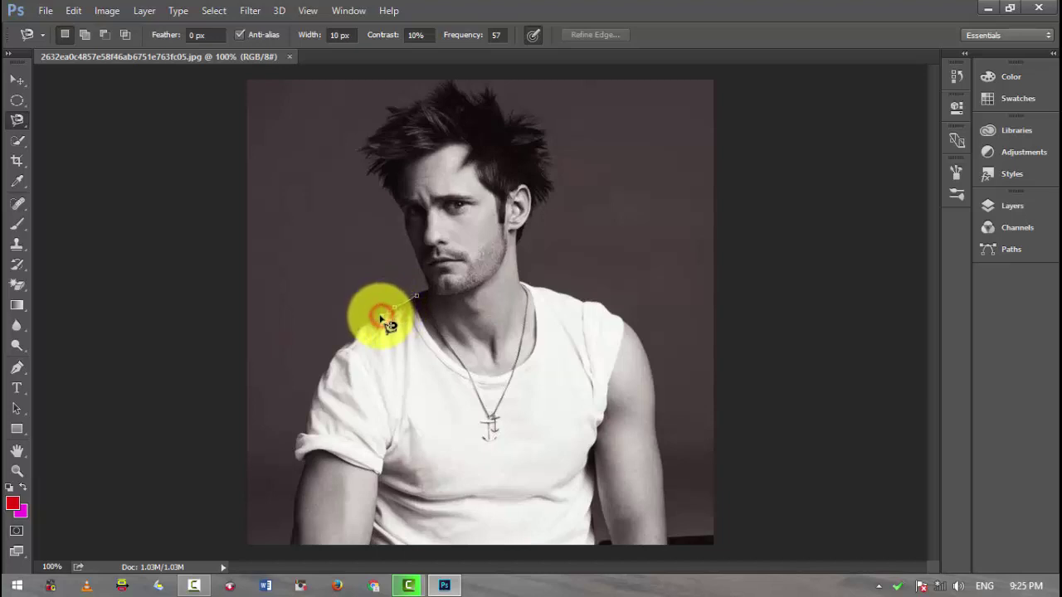
click(342, 353)
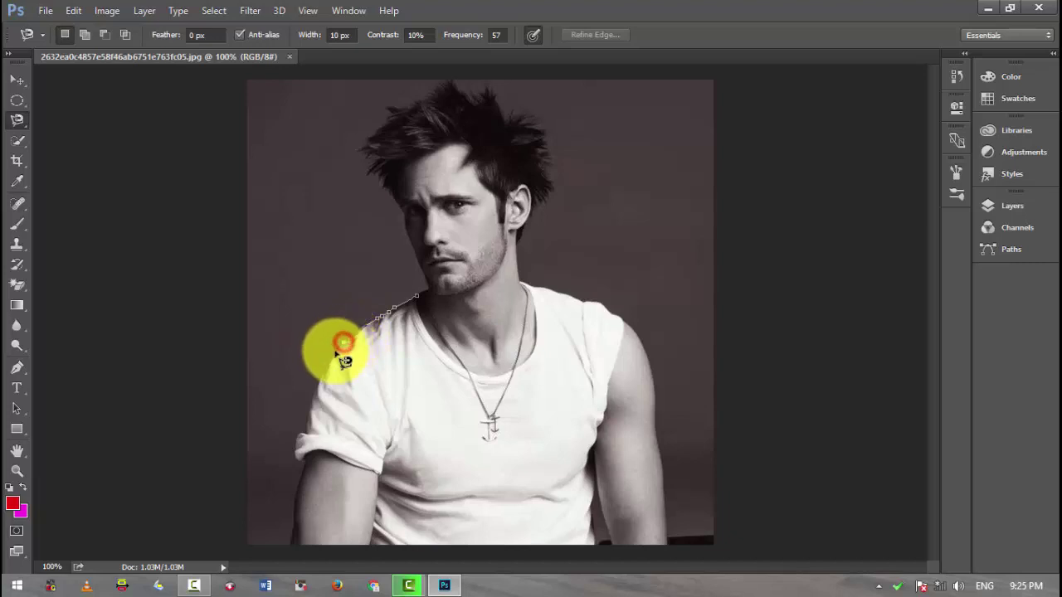
click(305, 428)
click(299, 439)
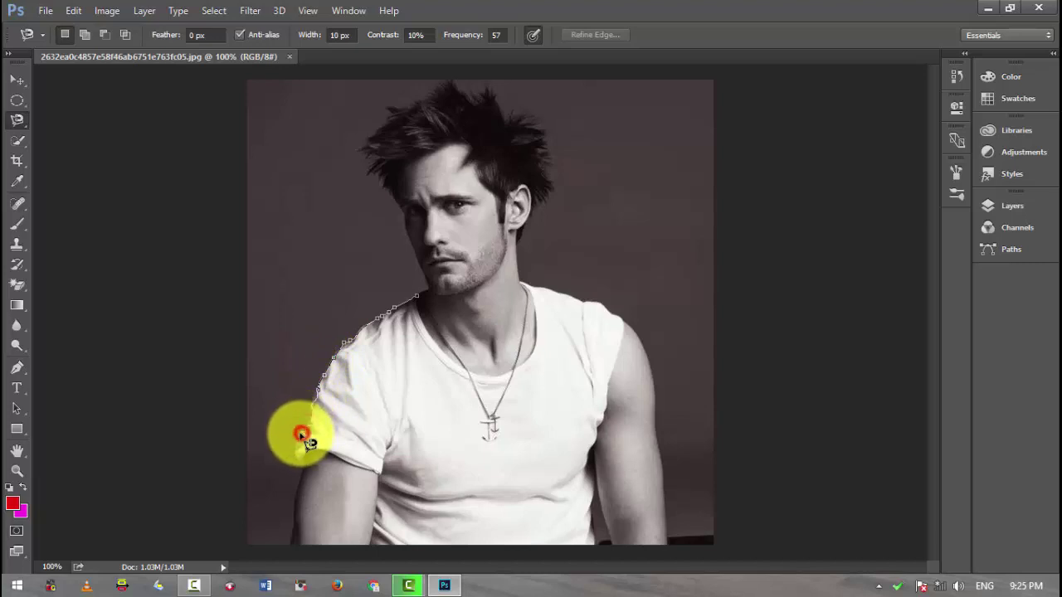
click(293, 458)
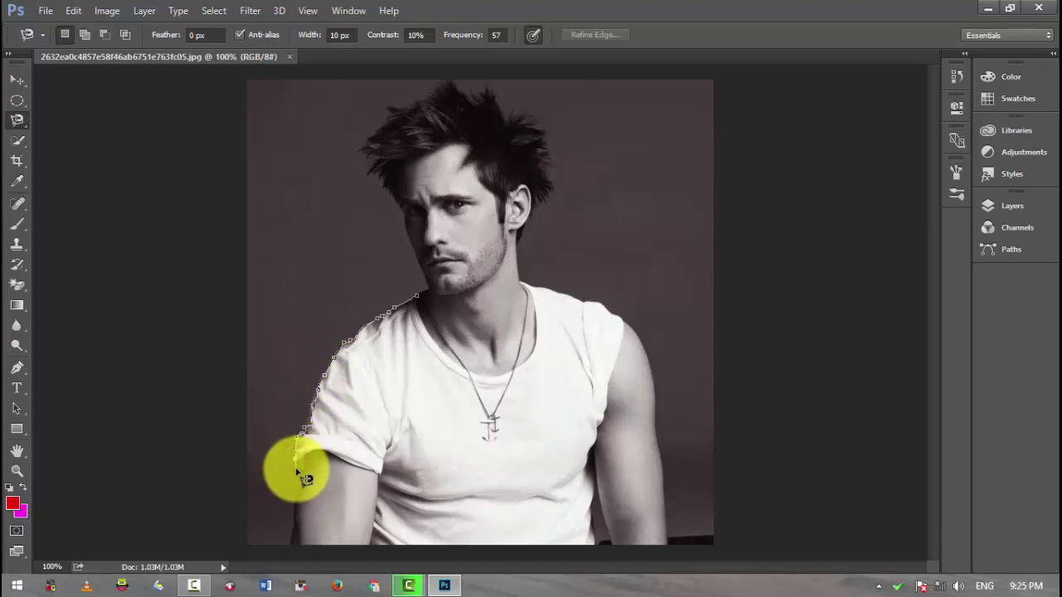
click(300, 465)
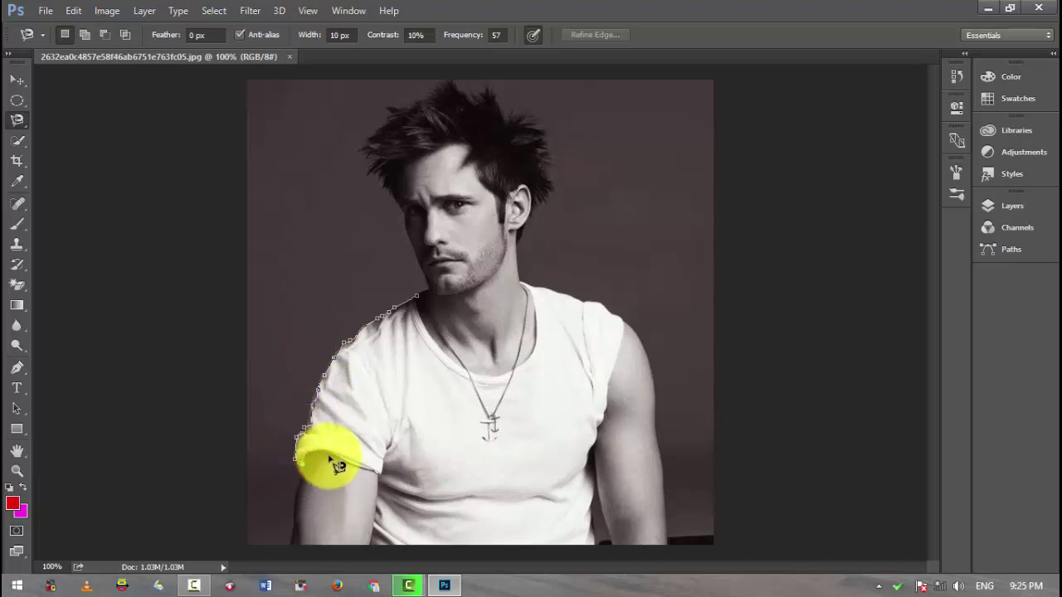
click(336, 460)
click(355, 466)
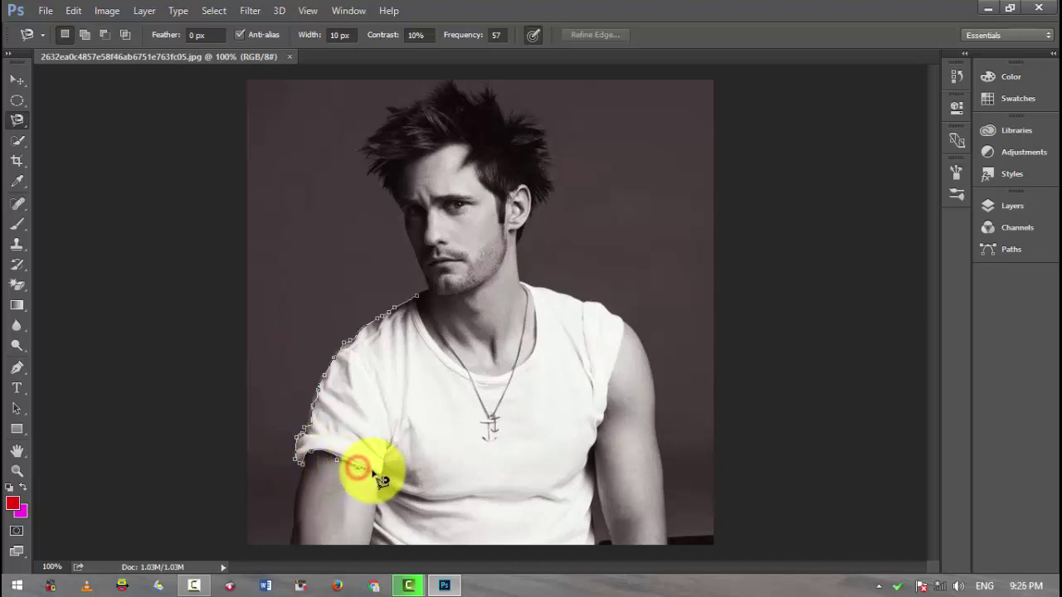
click(379, 473)
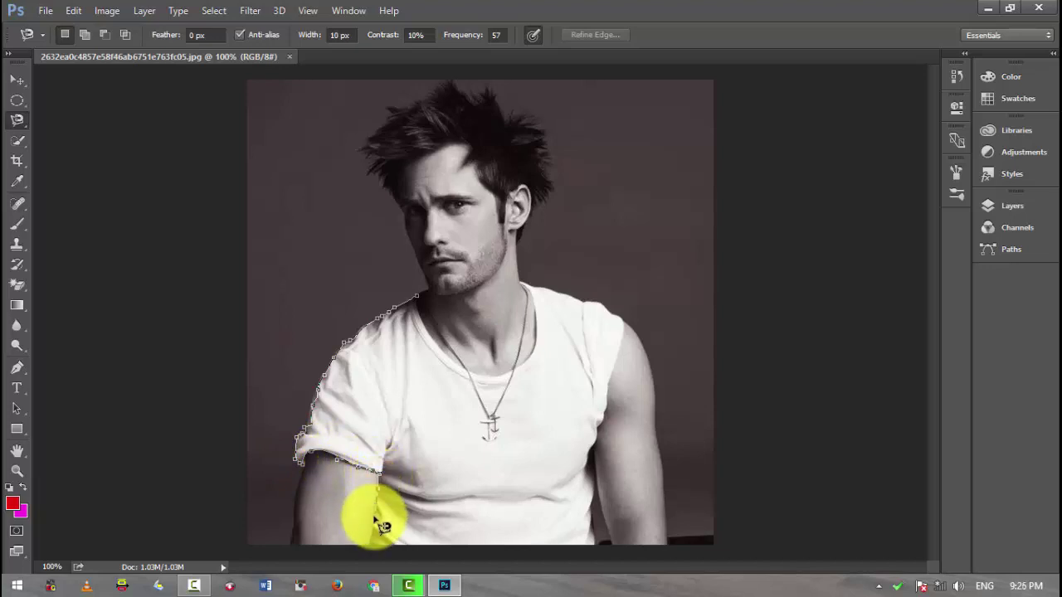
click(372, 521)
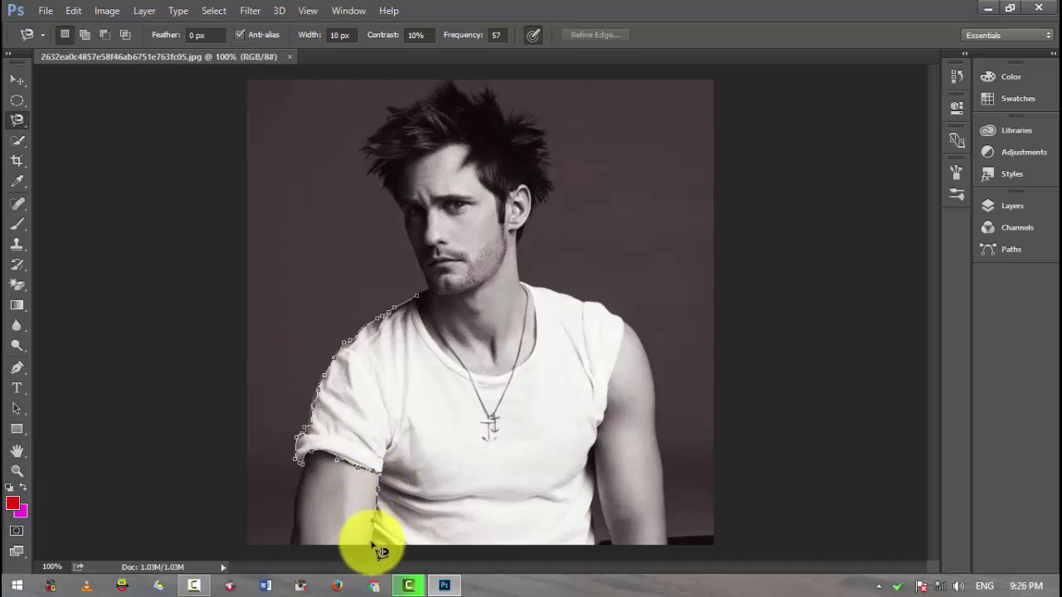
click(372, 547)
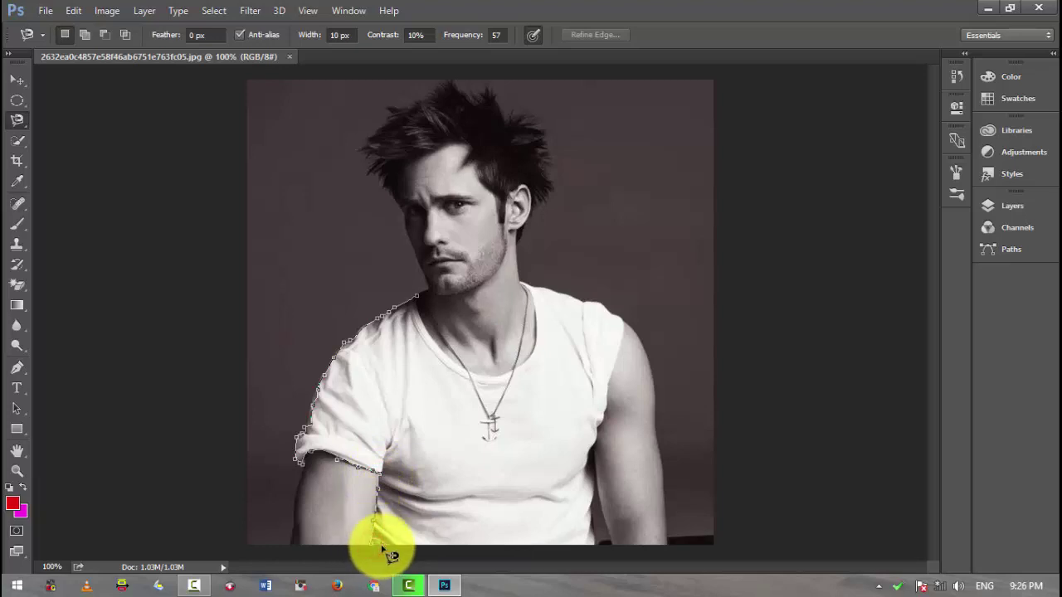
key(Return)
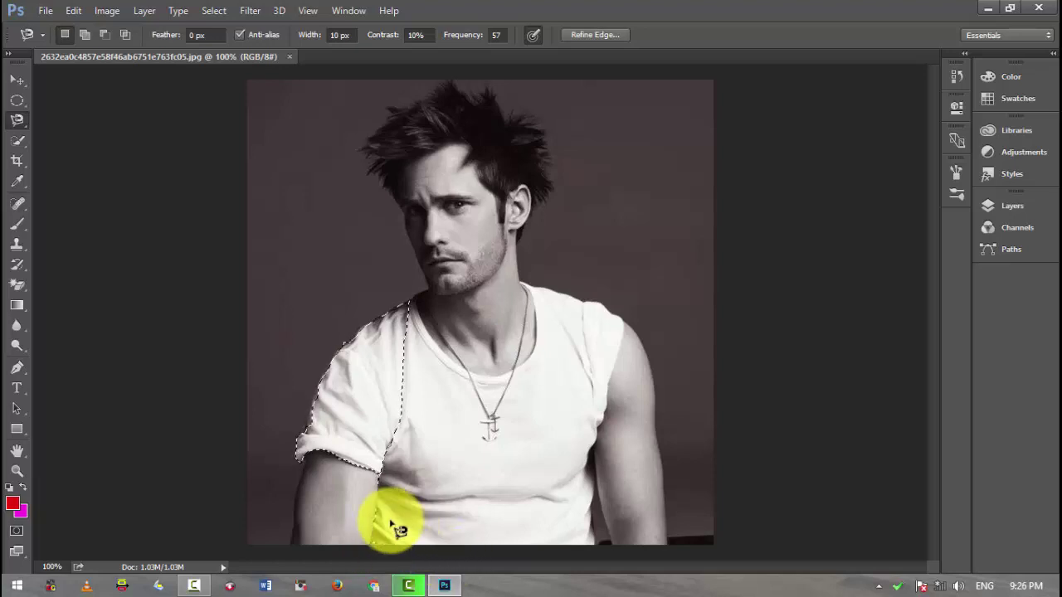
key(ctrl+d)
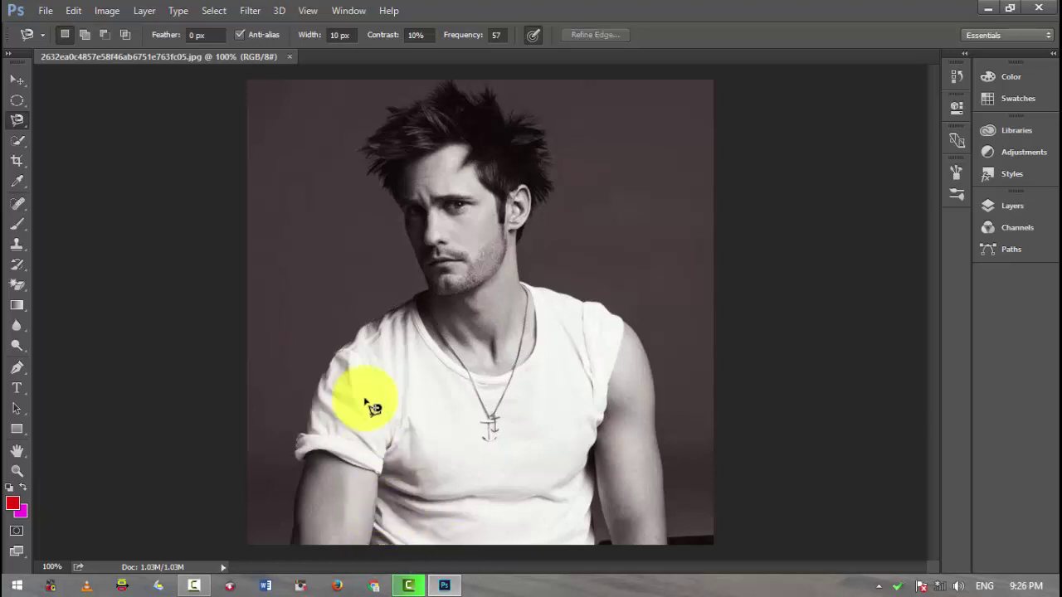
- Trace the Magnetic Lasso from the neckline down the left shoulder, sleeve and left side
click(423, 293)
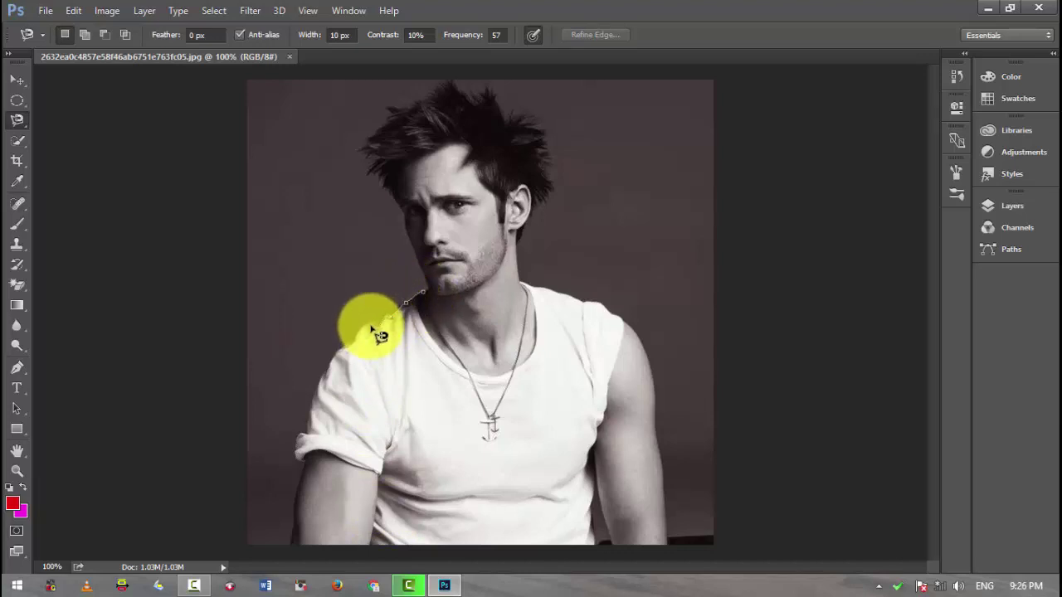
click(403, 302)
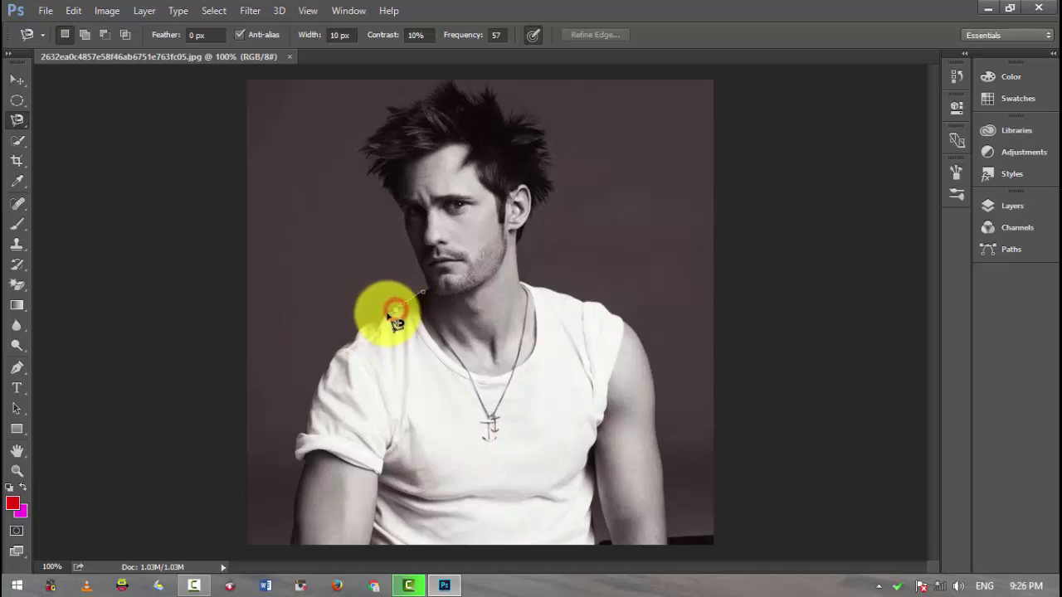
click(391, 306)
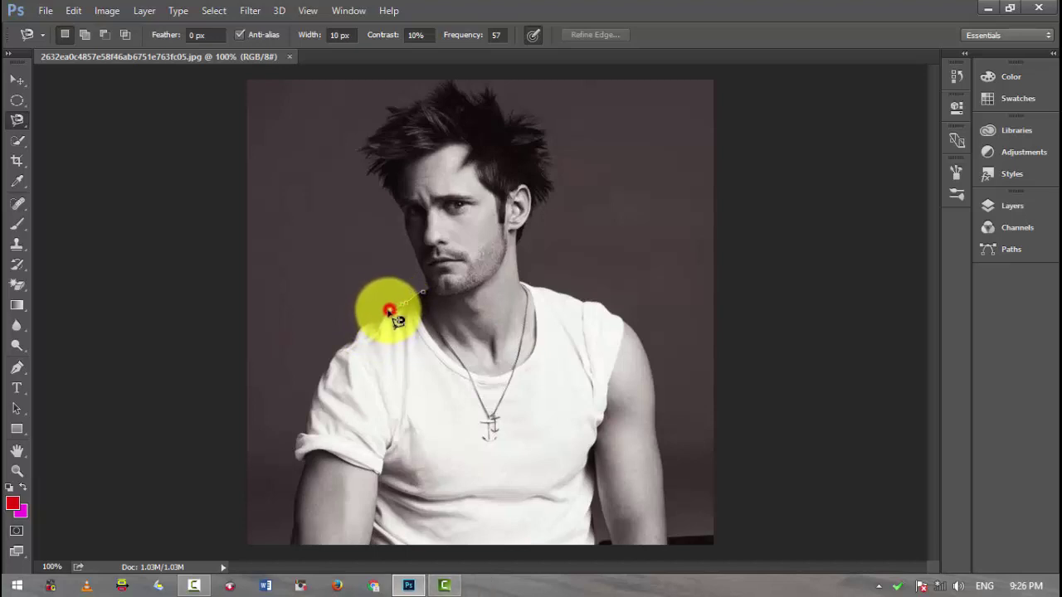
click(379, 318)
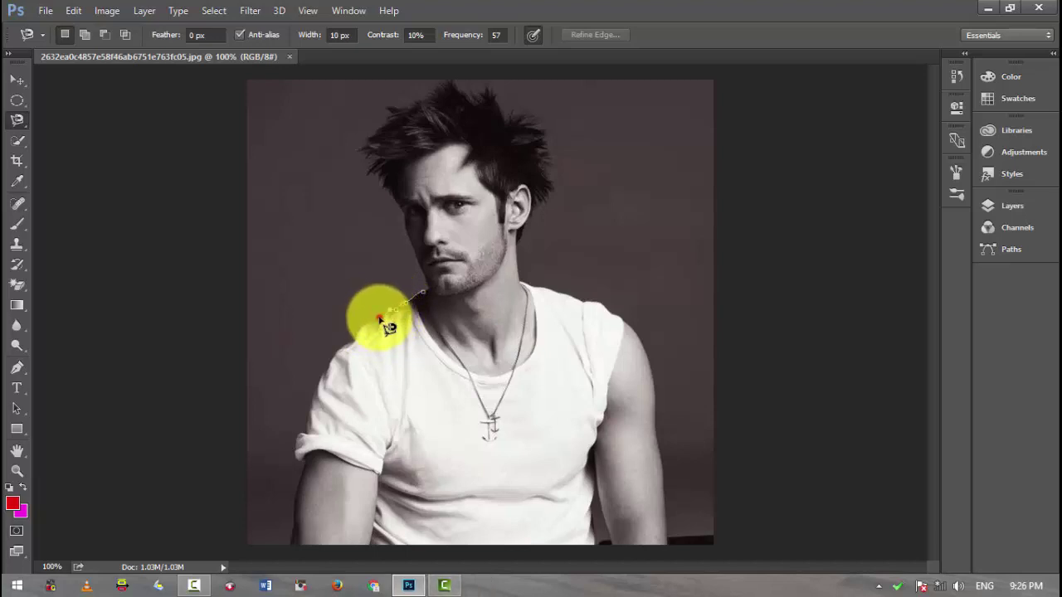
click(346, 348)
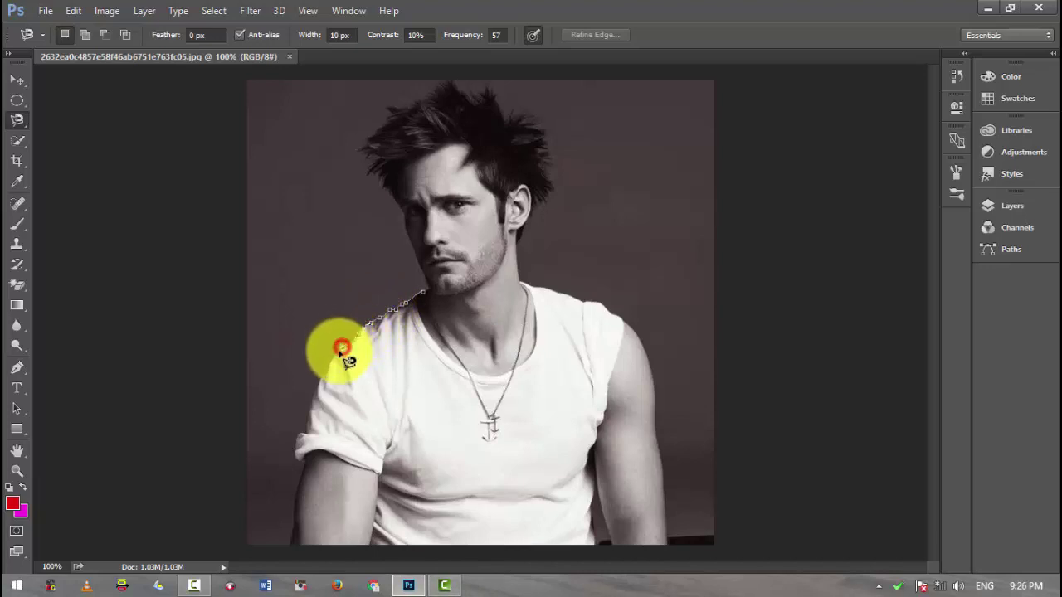
click(317, 403)
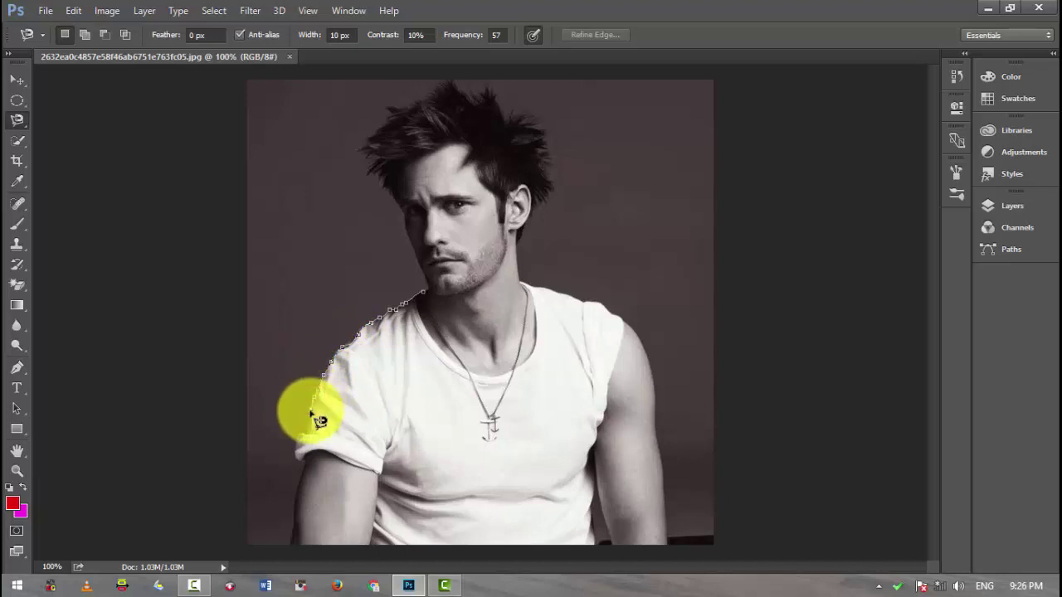
click(308, 424)
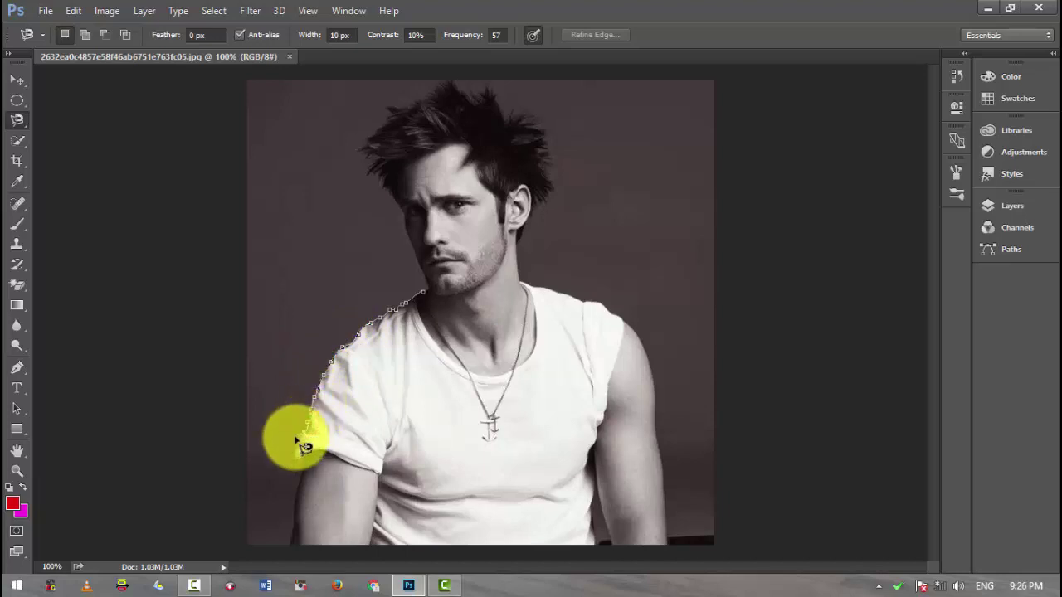
click(300, 462)
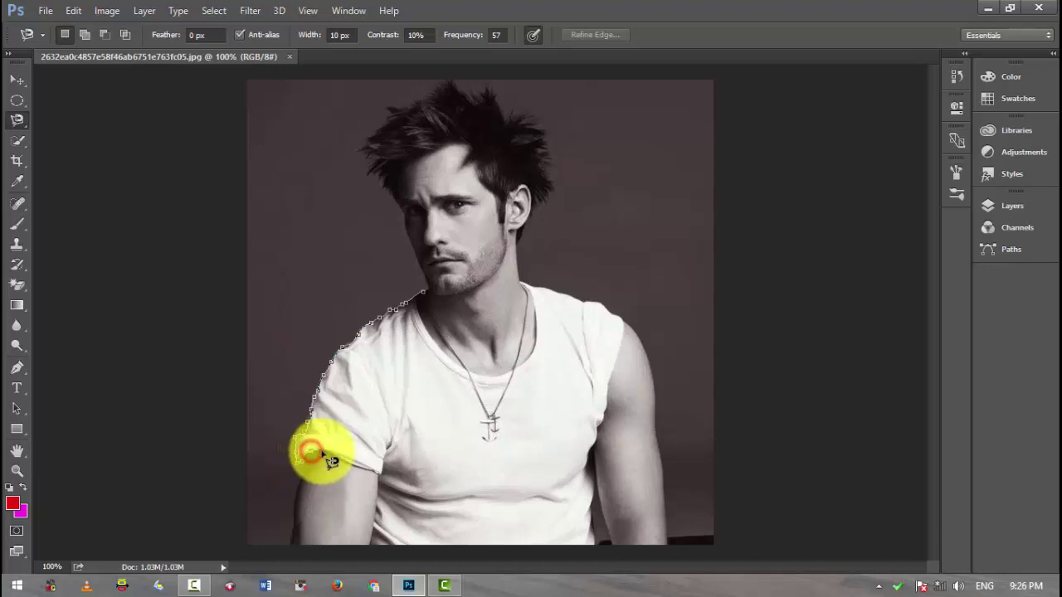
click(331, 455)
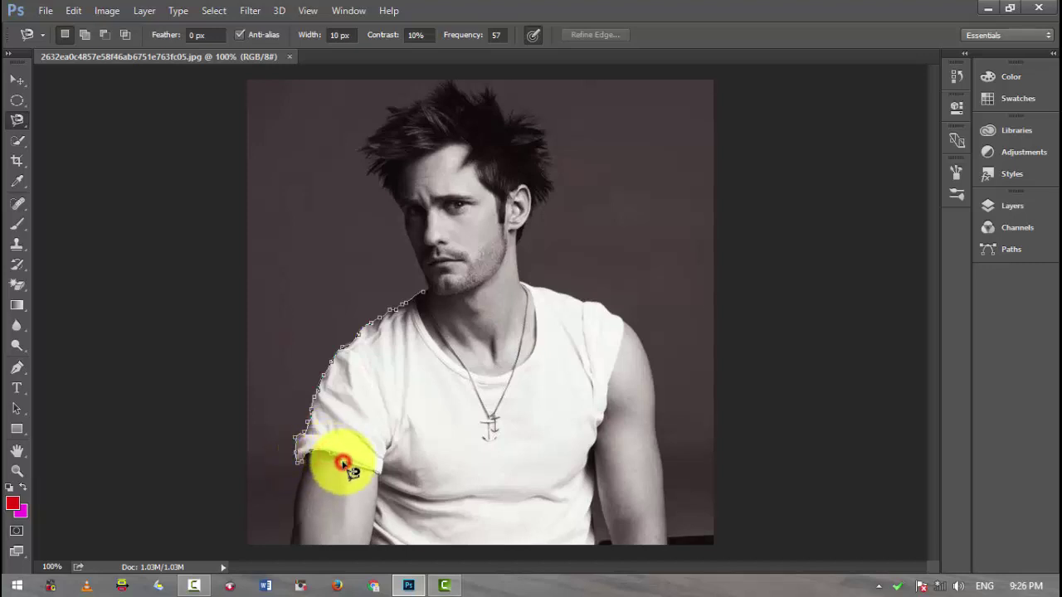
click(357, 473)
click(368, 471)
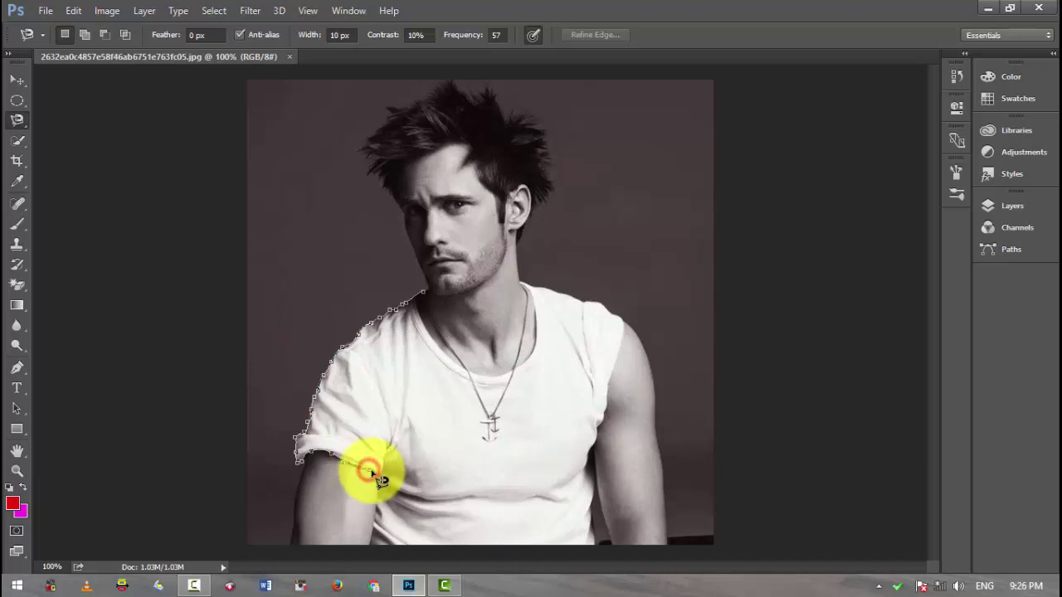
click(373, 474)
click(376, 488)
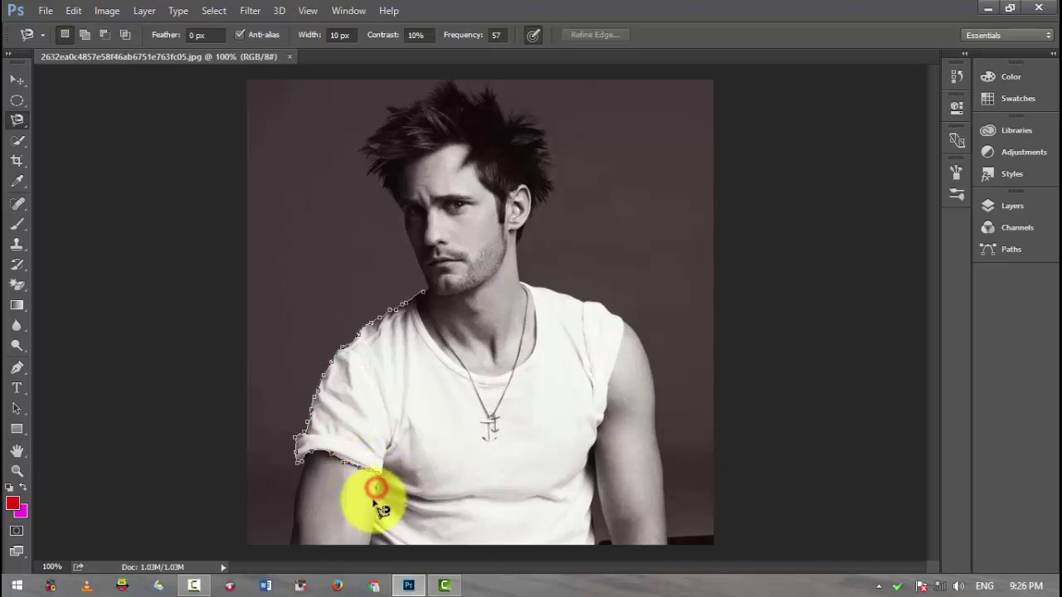
click(372, 507)
click(369, 545)
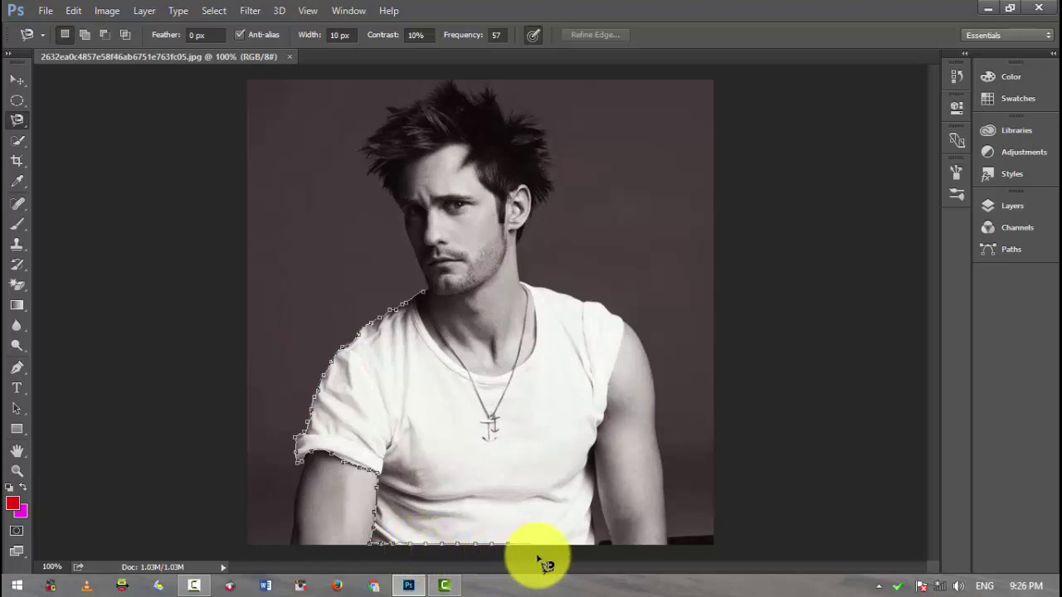
- Continue along the hem, right side and neckline, closing the outline around the T-shirt
click(600, 560)
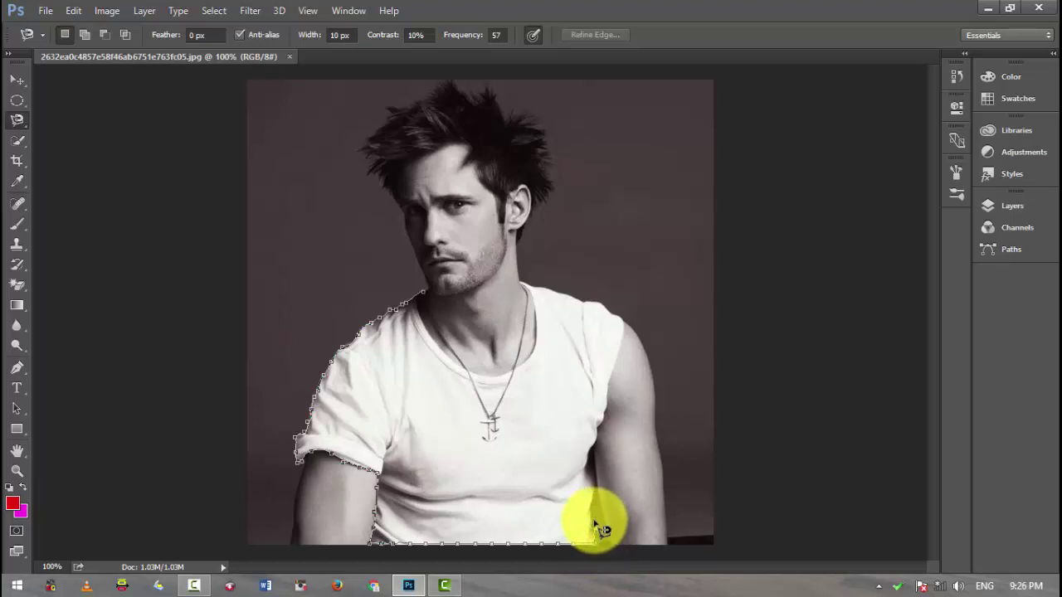
click(595, 520)
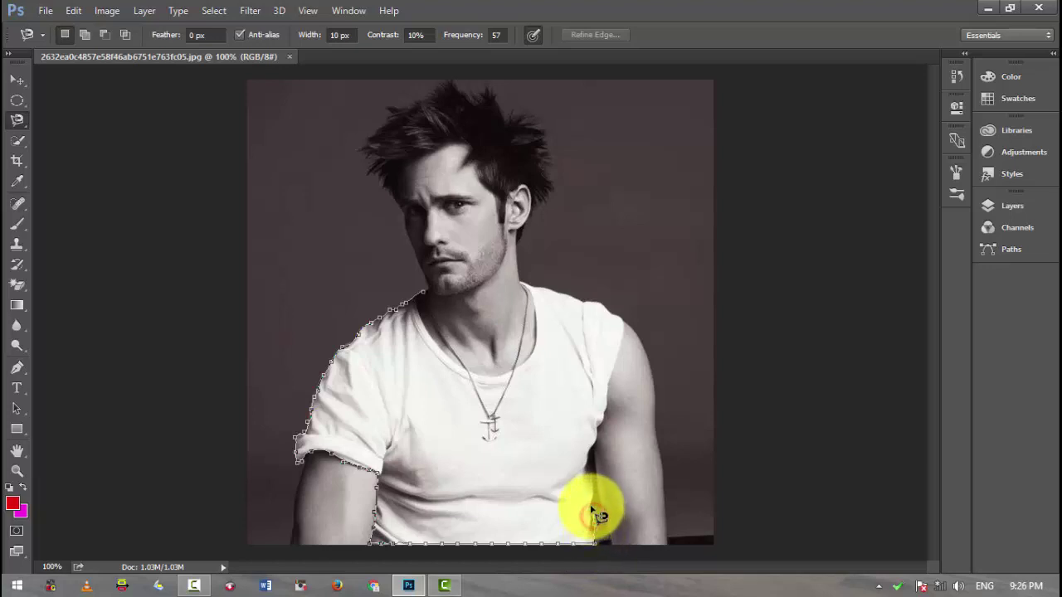
click(595, 479)
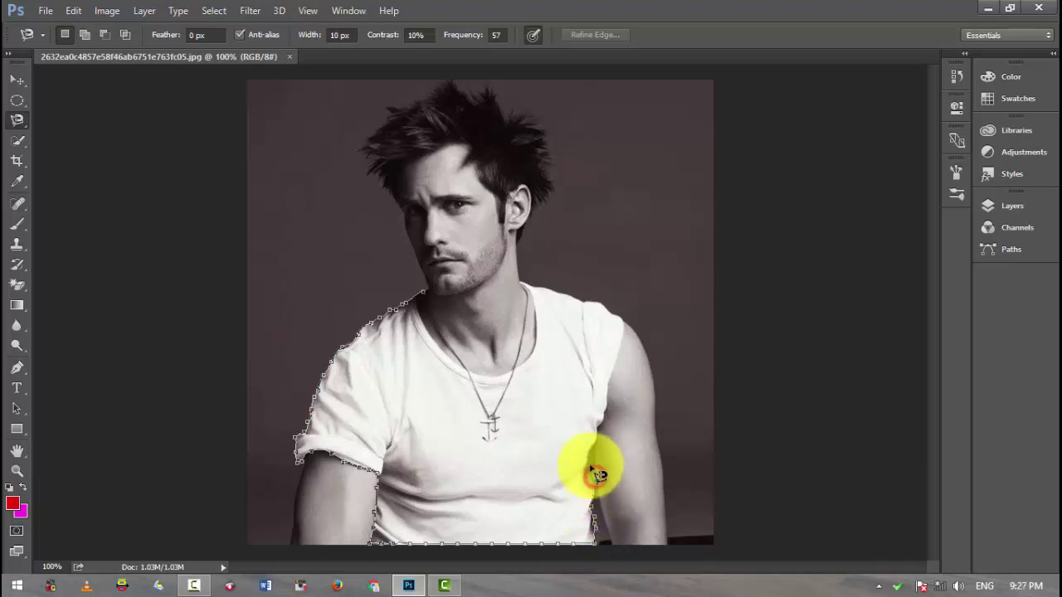
click(593, 463)
click(594, 445)
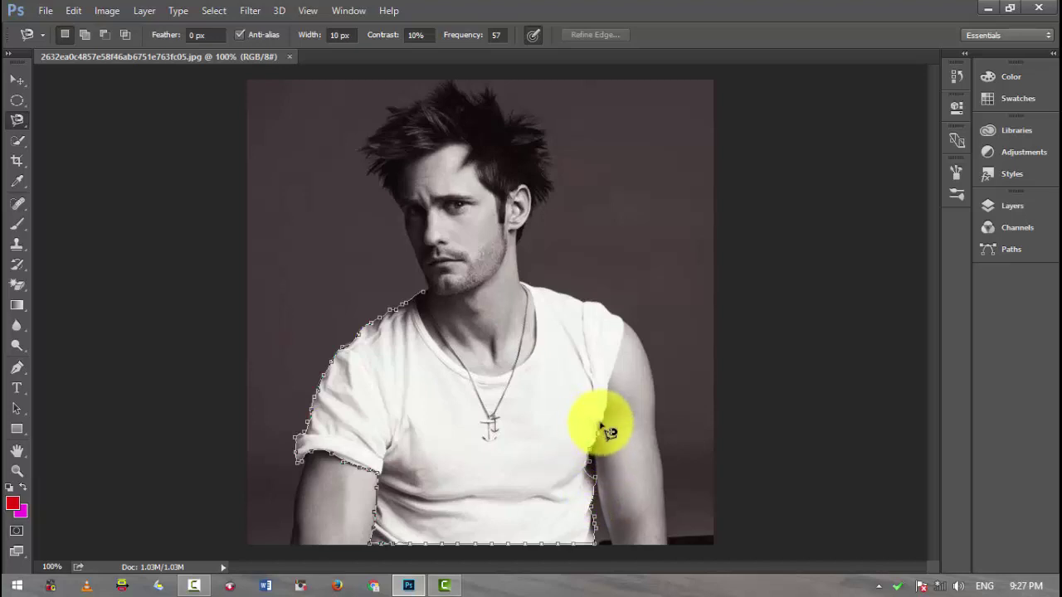
click(604, 428)
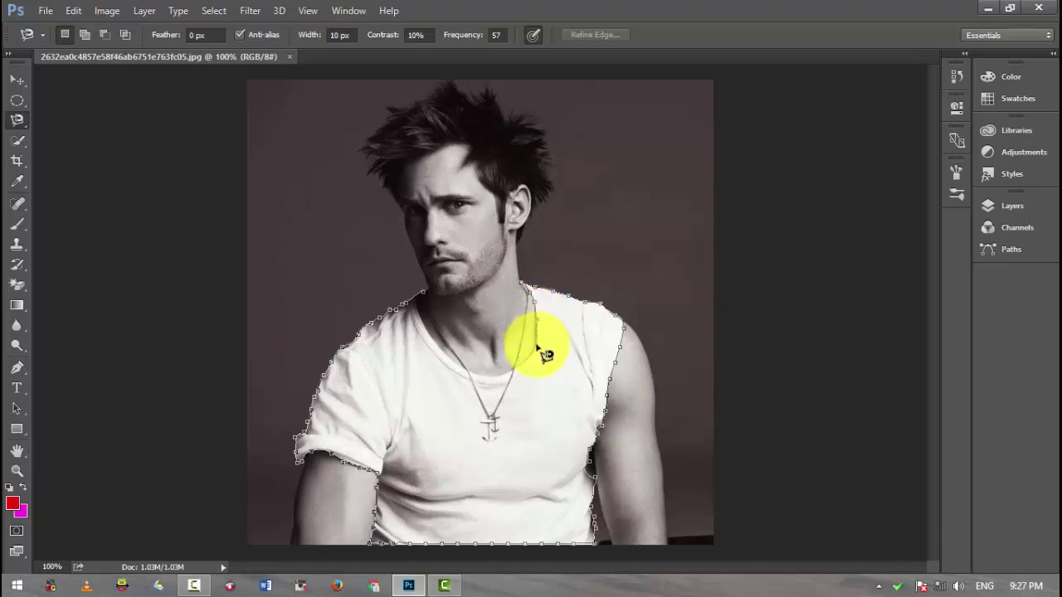
click(515, 367)
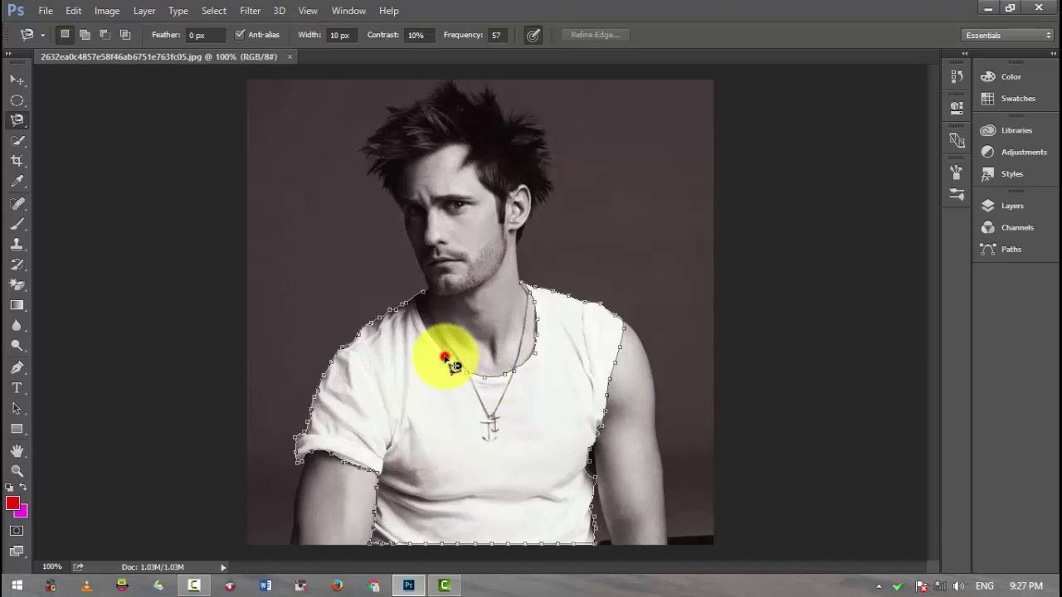
click(445, 358)
click(454, 366)
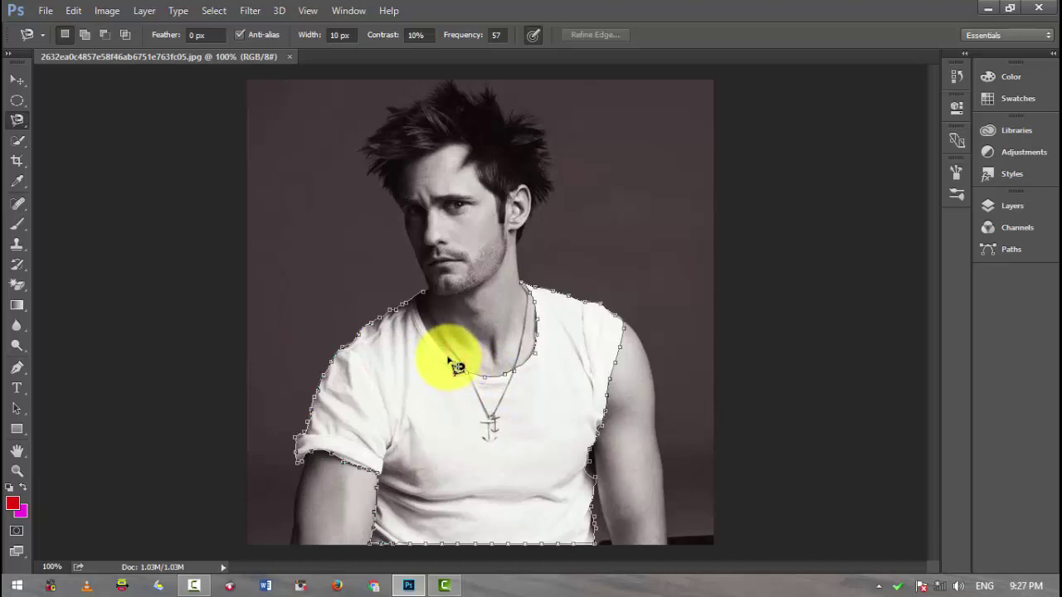
click(427, 332)
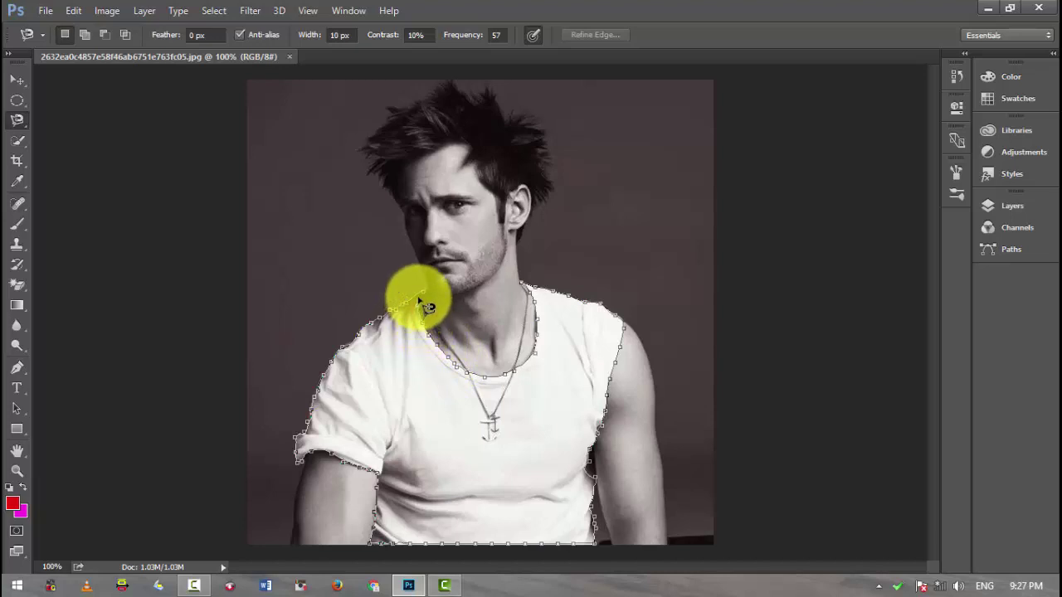
click(419, 300)
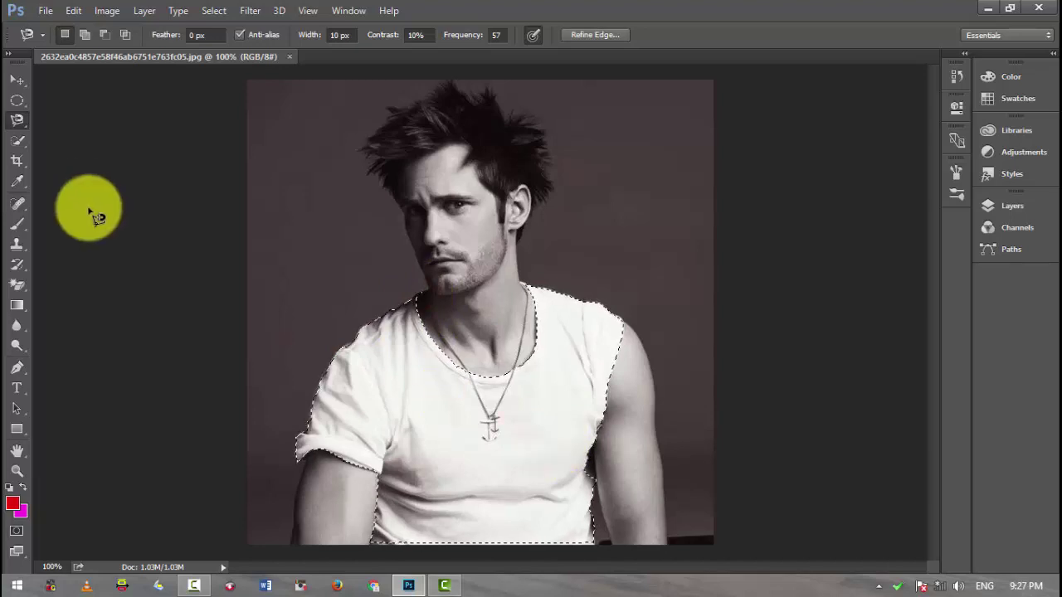
- Try moving the selected shirt pixels, then undo the move
click(17, 79)
drag(469, 459, 478, 446)
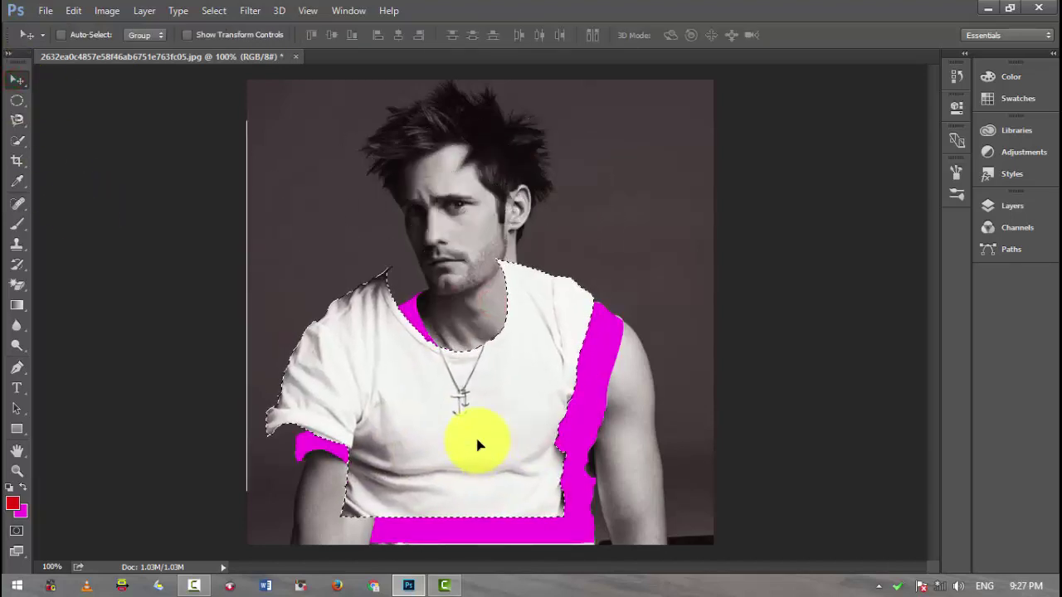
key(ctrl+z)
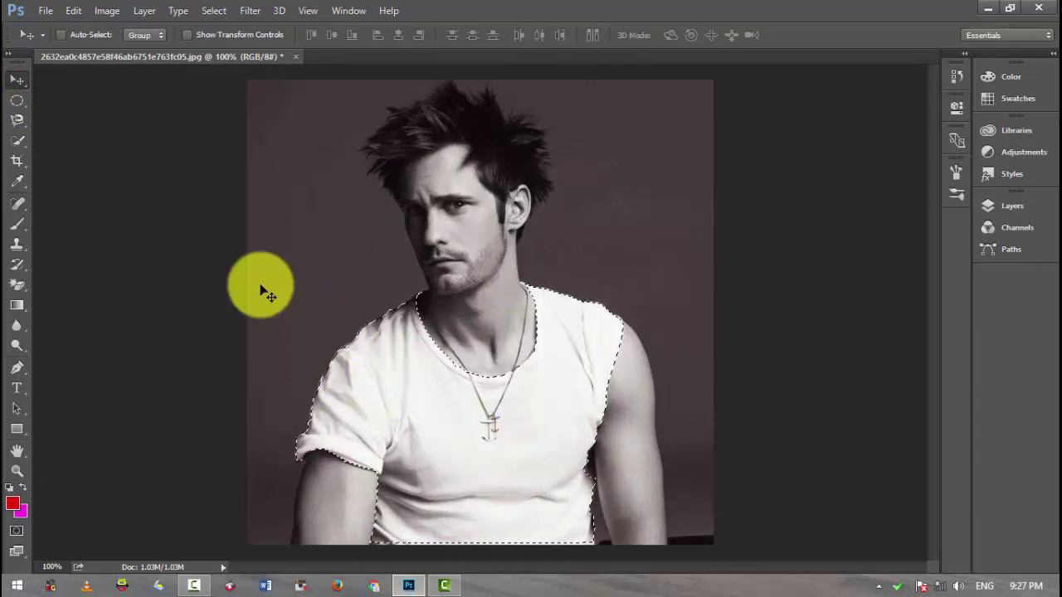
- Apply Color Balance midtones +81, +69, -34 to tint the shirt yellow
click(108, 11)
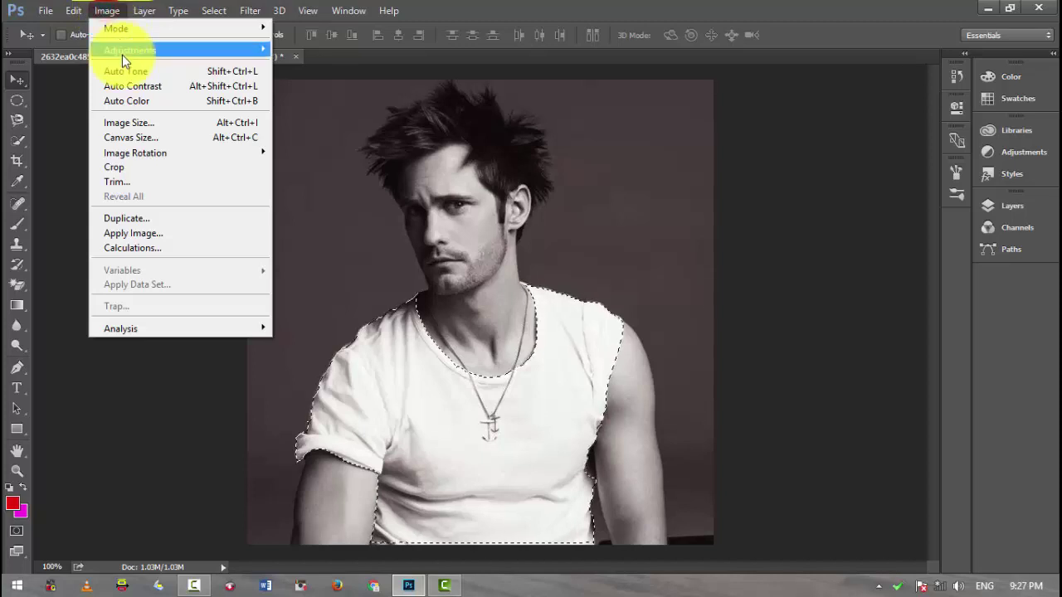
mouse_move(130, 50)
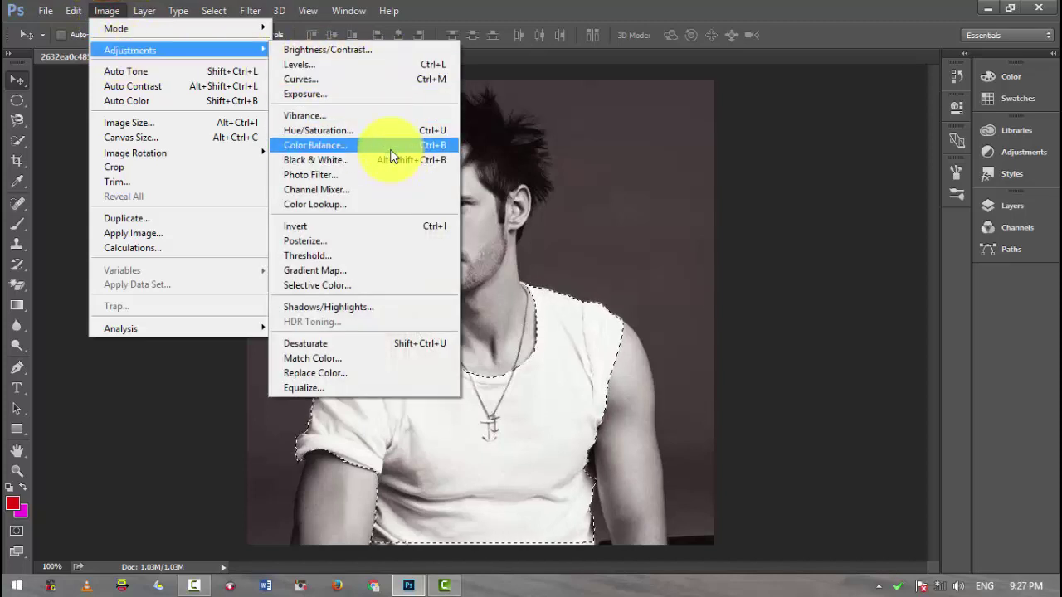
click(392, 152)
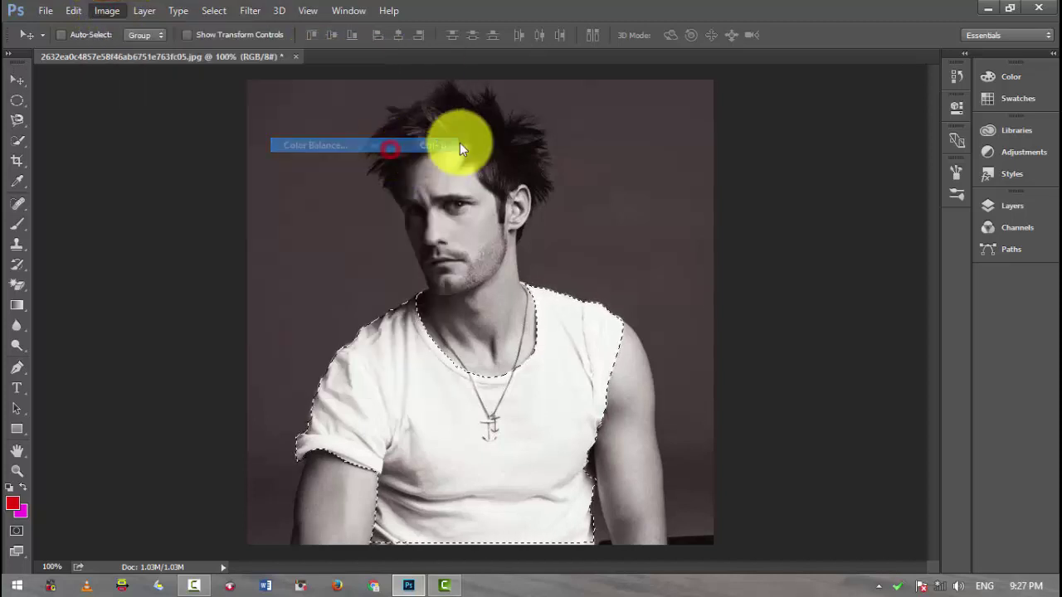
drag(867, 108, 860, 29)
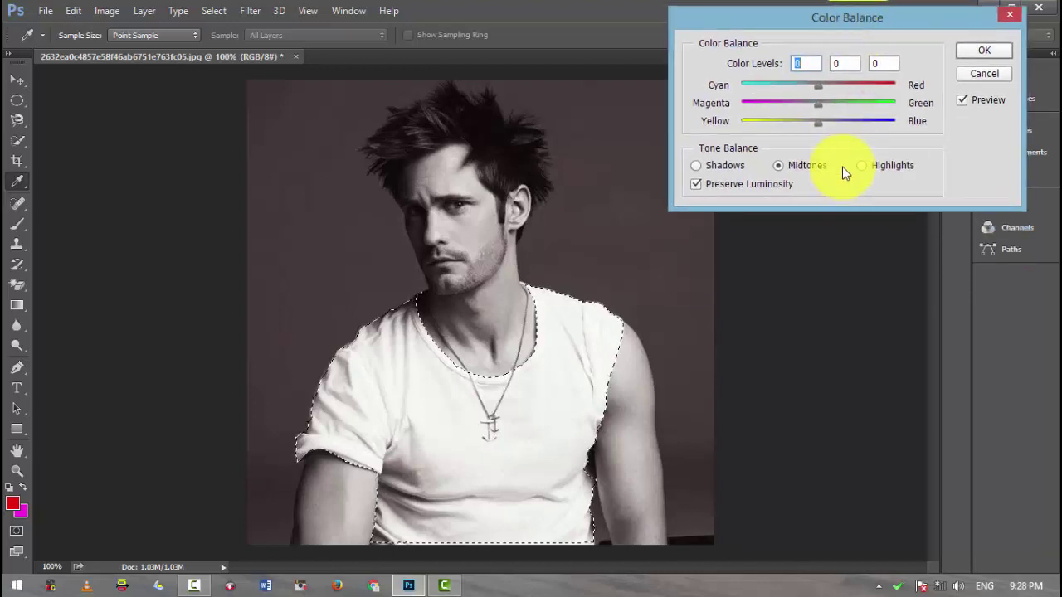
drag(819, 86, 876, 88)
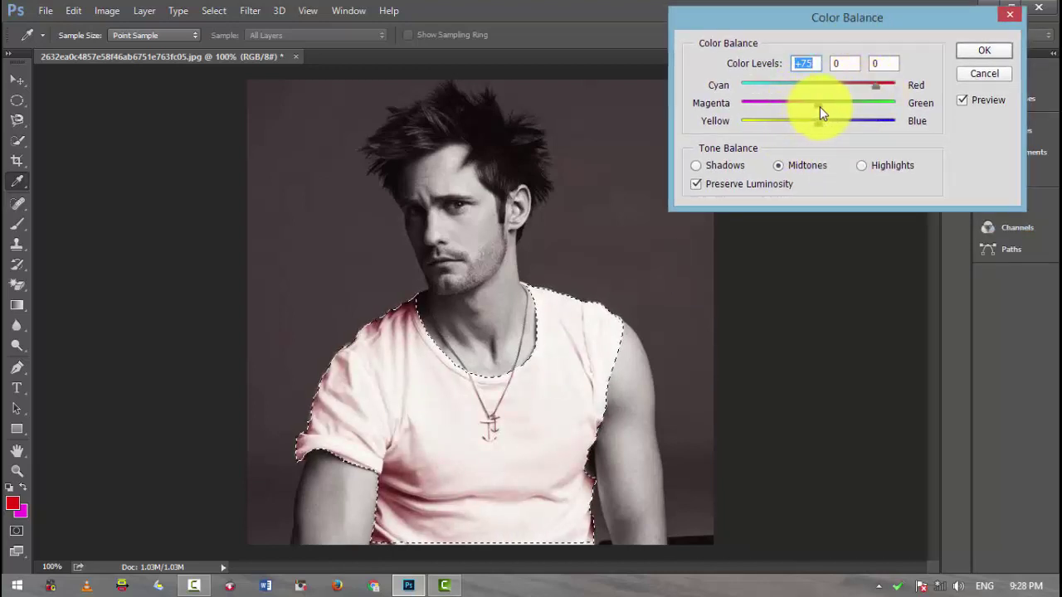
mouse_move(819, 105)
mouse_down()
mouse_move(761, 105)
mouse_move(892, 110)
mouse_up()
click(871, 114)
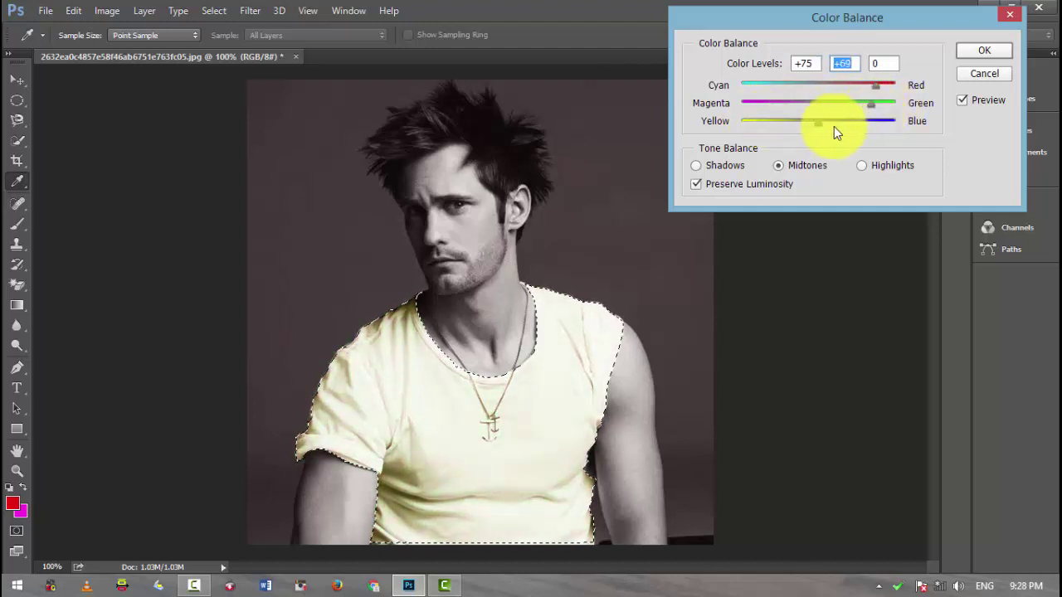
drag(828, 122, 792, 125)
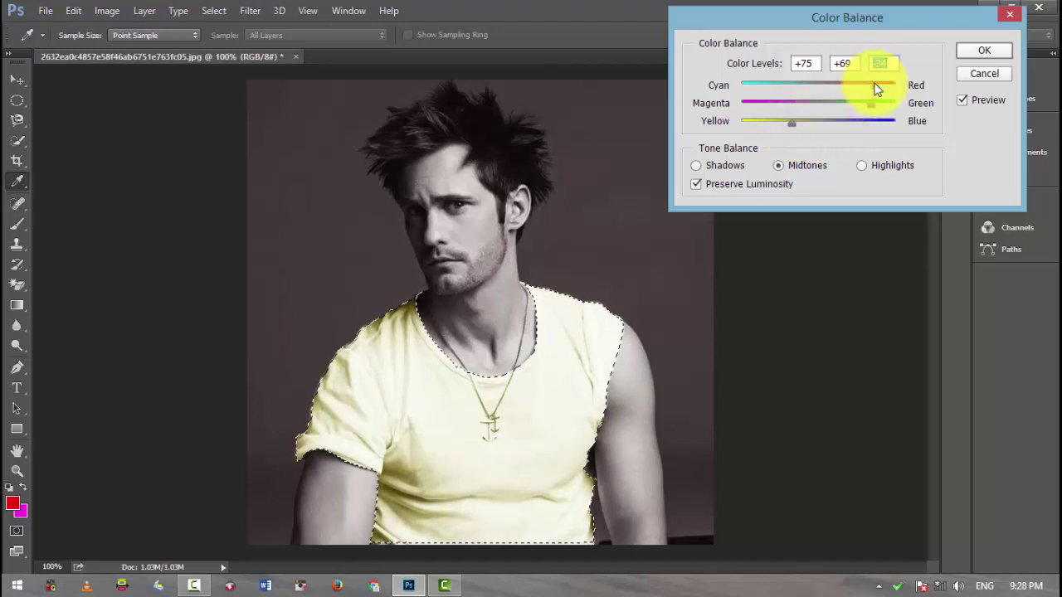
mouse_move(877, 86)
mouse_down()
mouse_move(770, 89)
mouse_move(885, 97)
mouse_up()
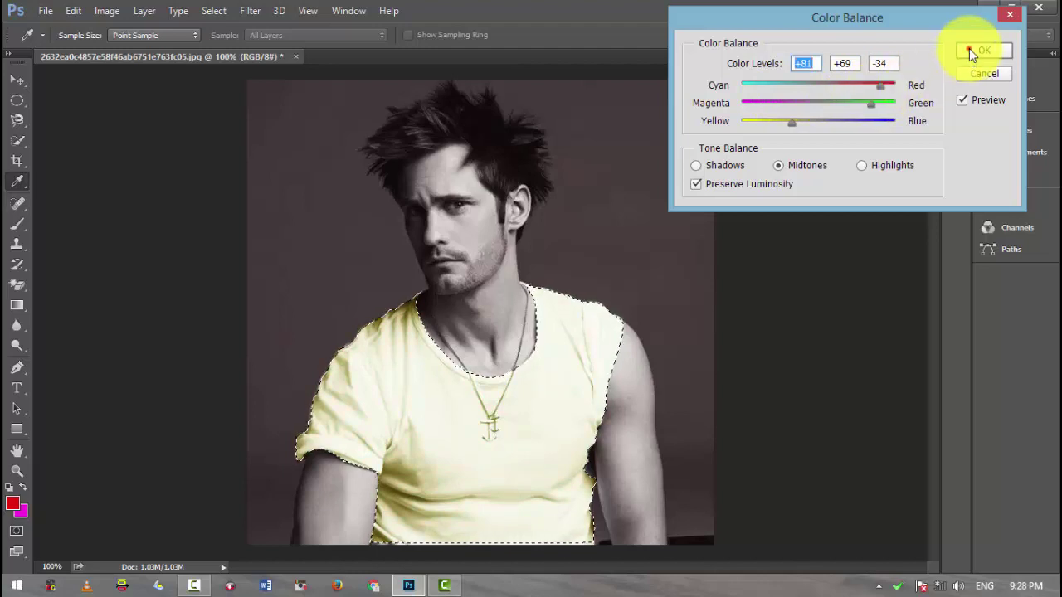
click(970, 52)
- Strengthen the shirt's yellow with Vibrance +66 and Saturation +8
key(v)
click(106, 11)
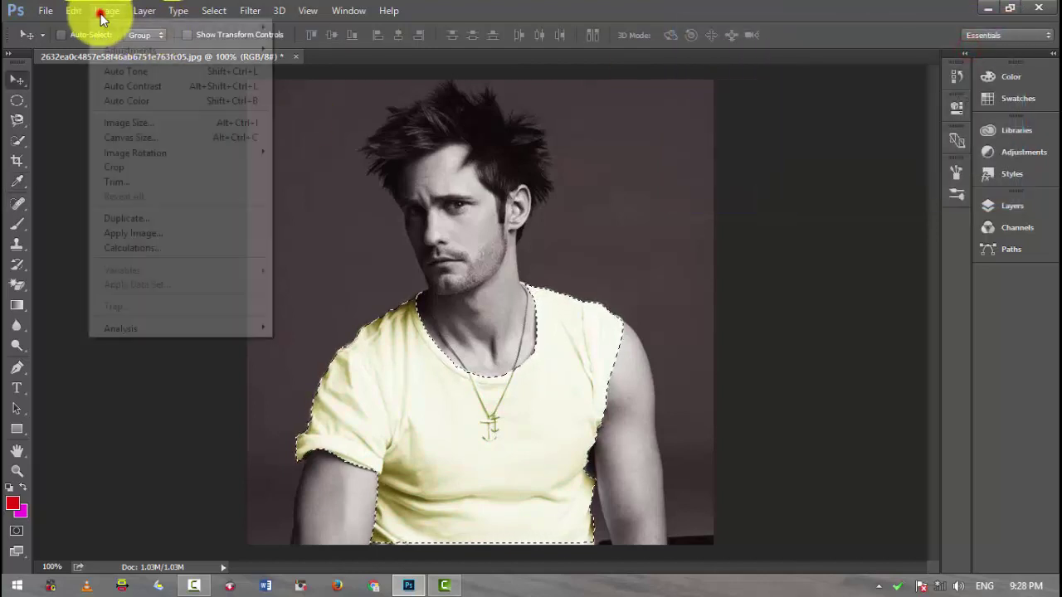
mouse_move(131, 50)
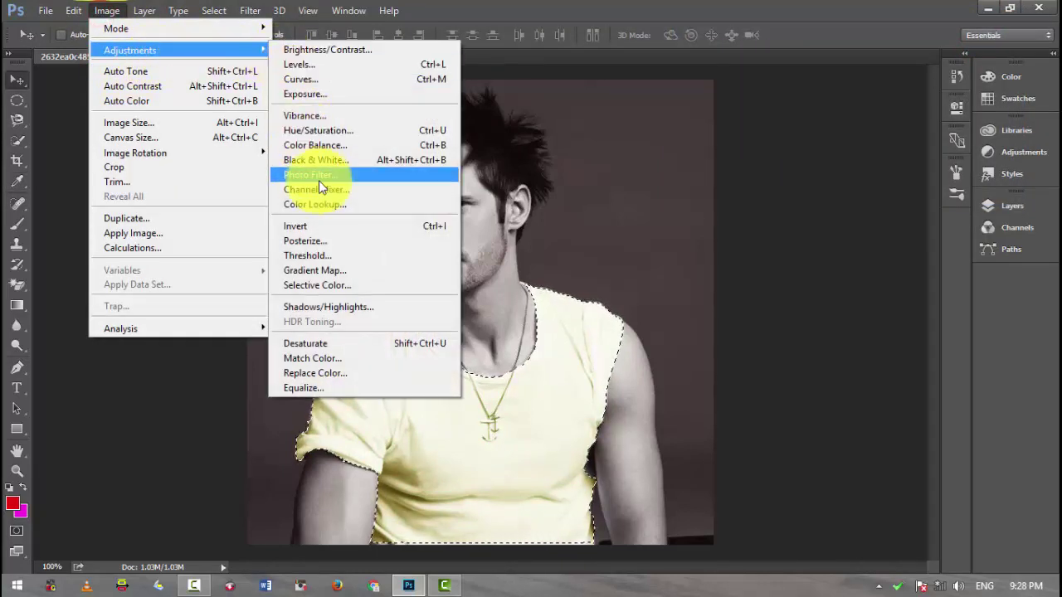
click(339, 123)
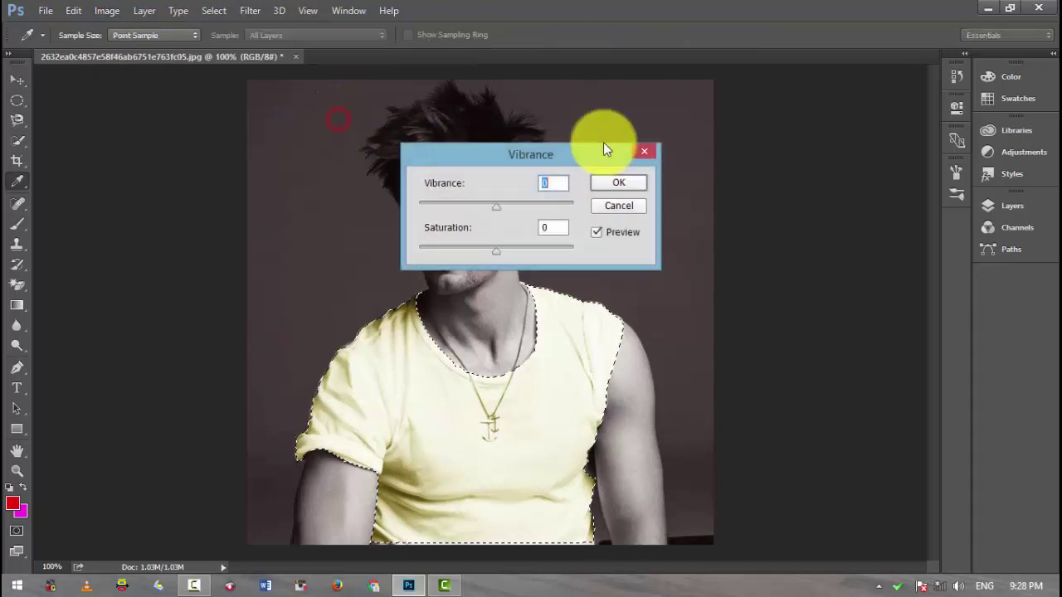
drag(578, 155, 835, 82)
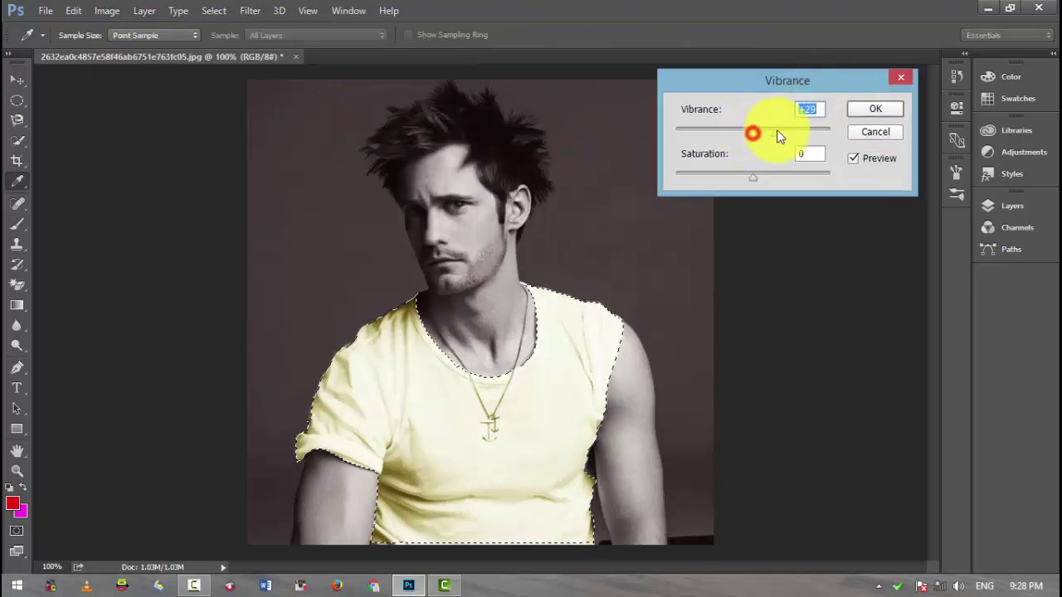
mouse_move(754, 128)
mouse_down()
mouse_move(795, 131)
mouse_move(799, 147)
mouse_up()
drag(753, 177, 813, 186)
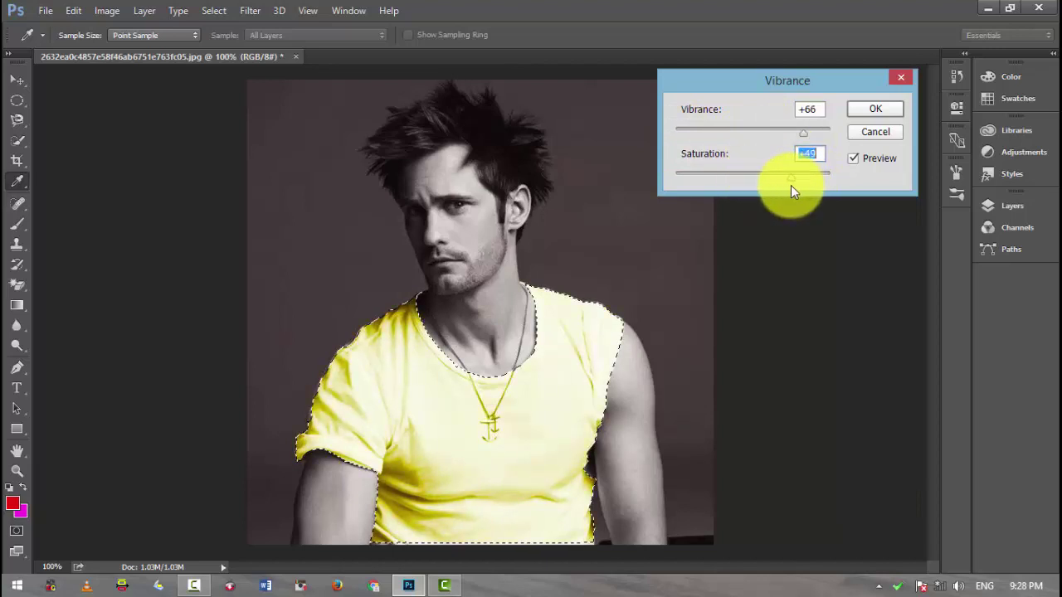
drag(790, 186, 759, 181)
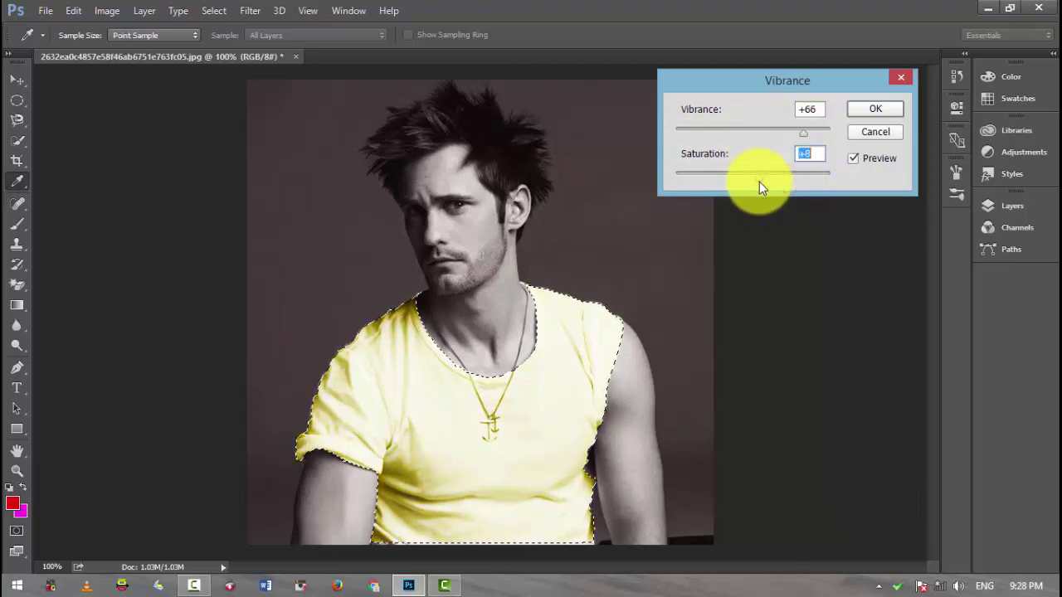
click(876, 109)
- Deselect the shirt with Ctrl+D
key(v)
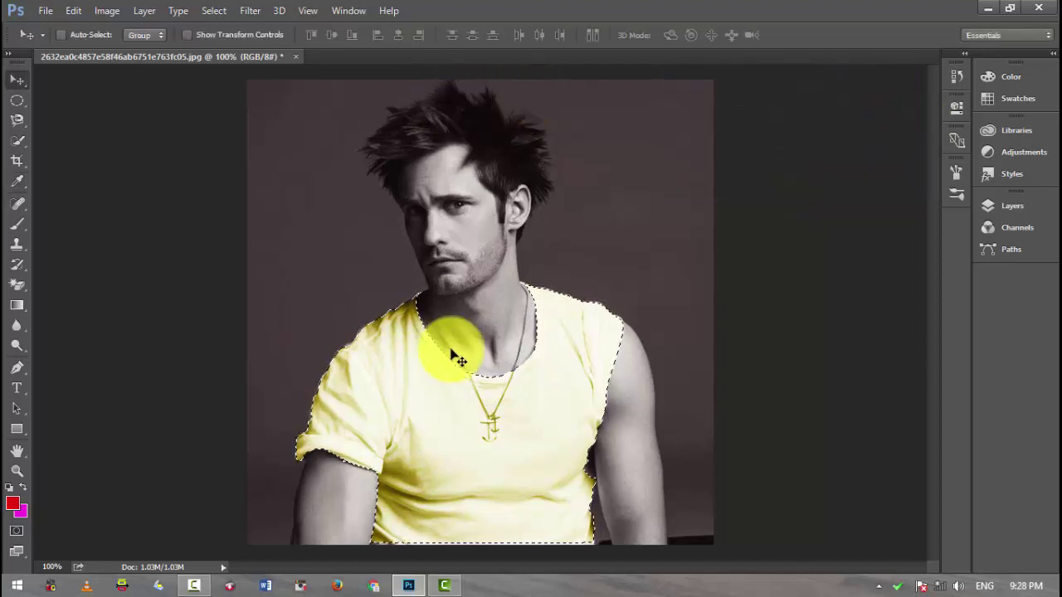
key(ctrl)
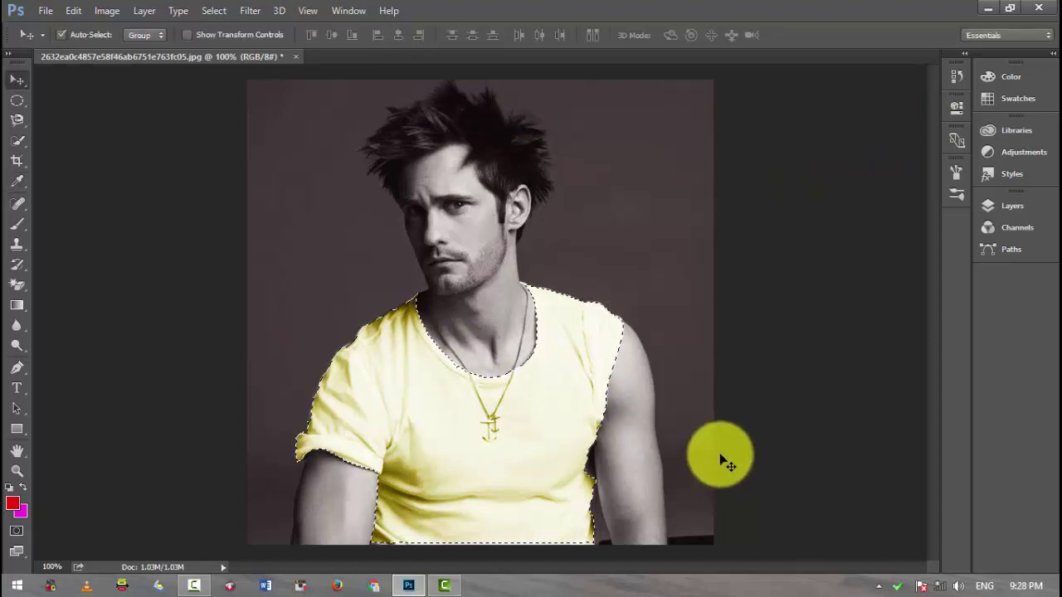
key(ctrl+d)
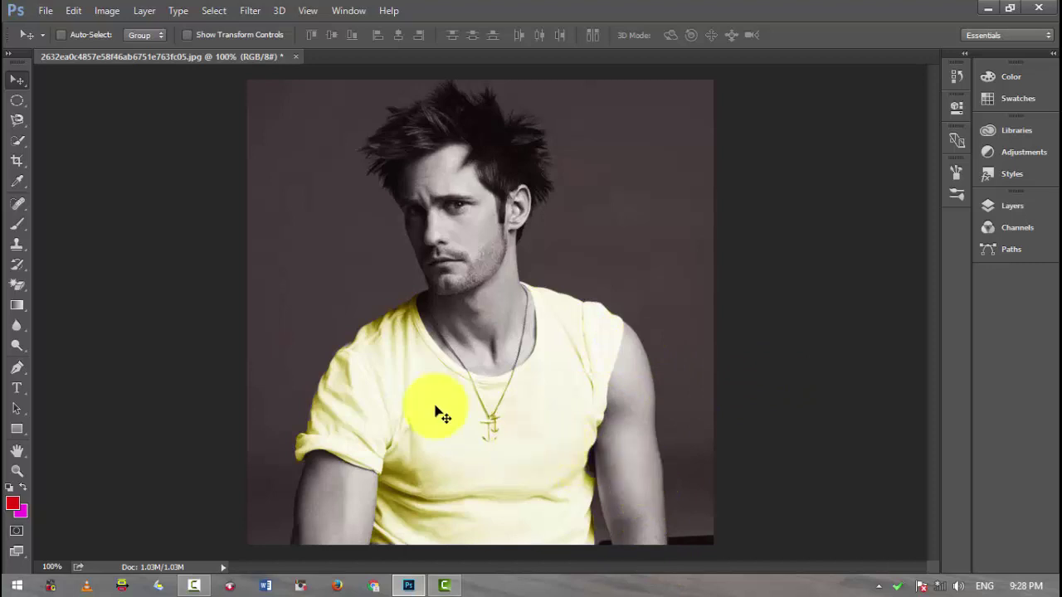
- Outline the right arm from shoulder to image bottom with the lasso
click(17, 125)
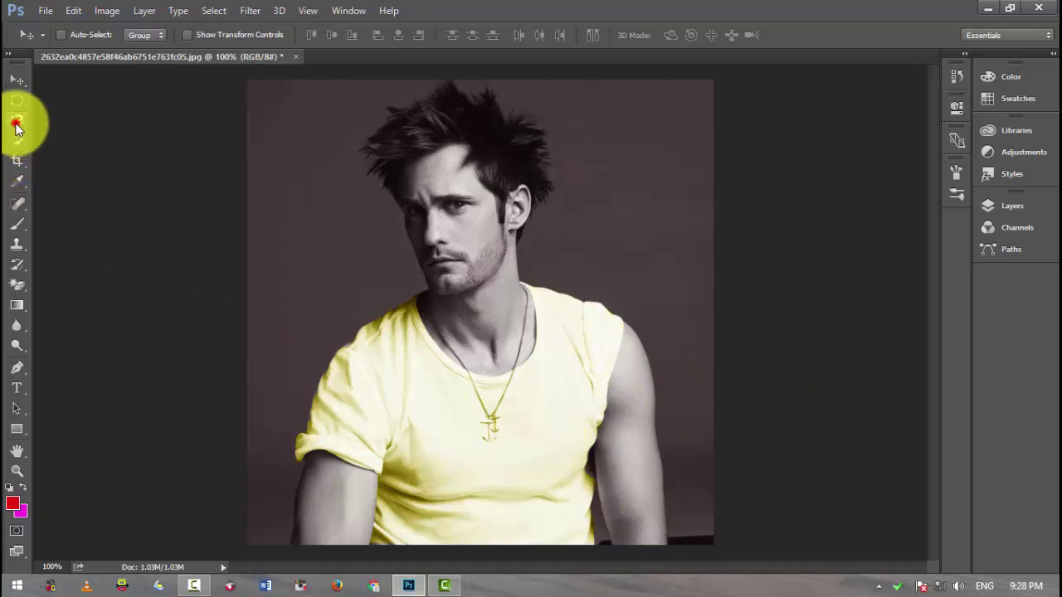
click(624, 323)
drag(624, 321, 605, 420)
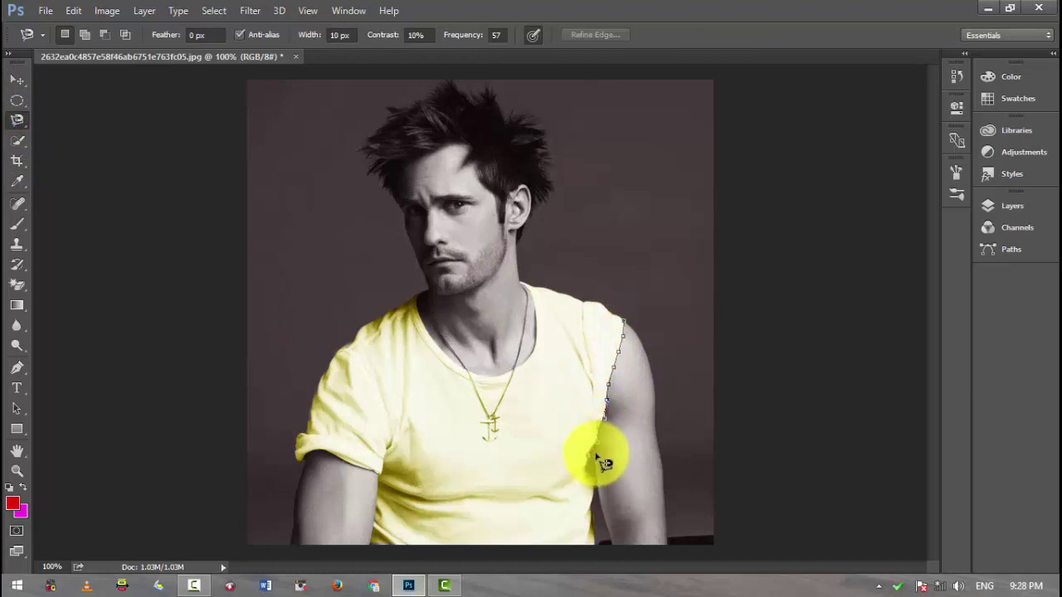
drag(599, 457, 612, 548)
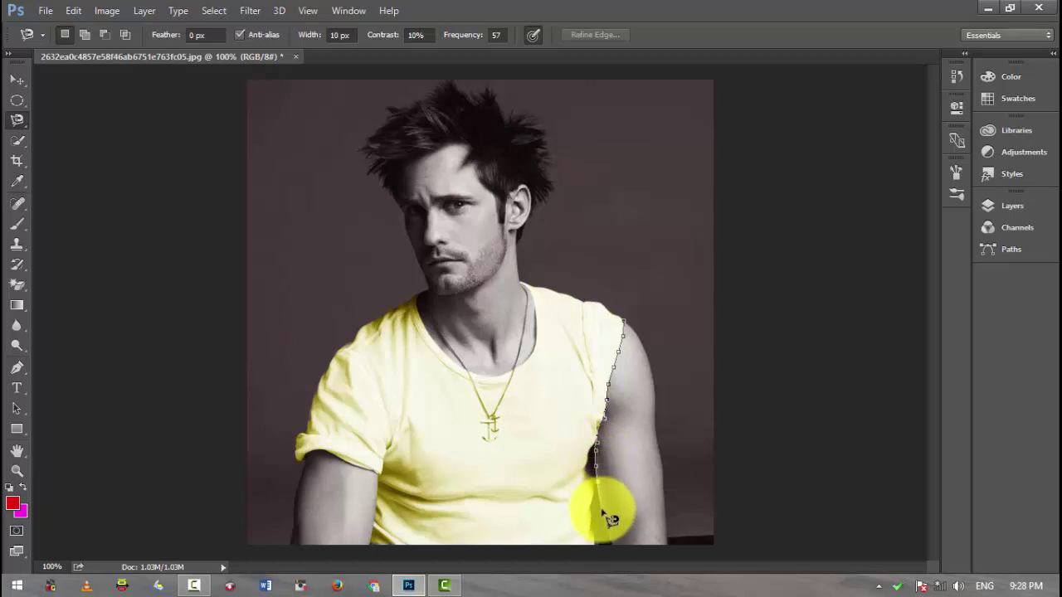
click(618, 546)
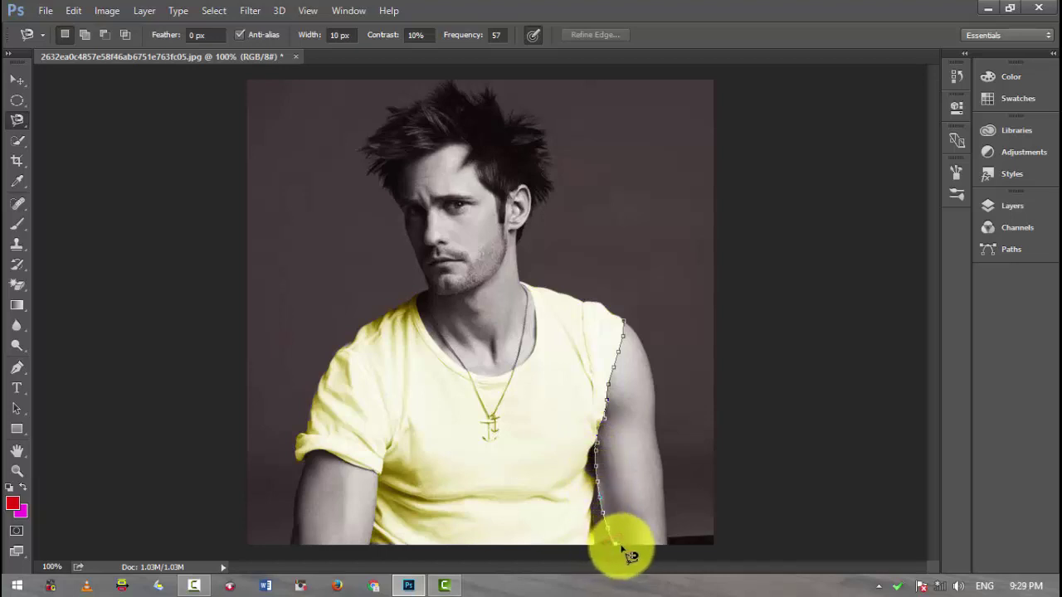
click(630, 549)
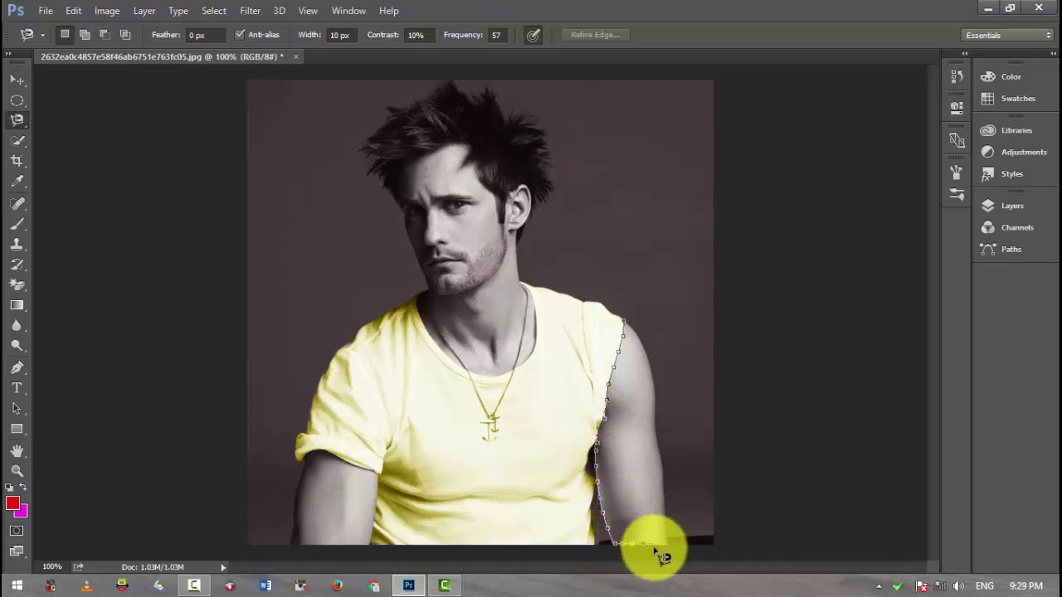
click(668, 544)
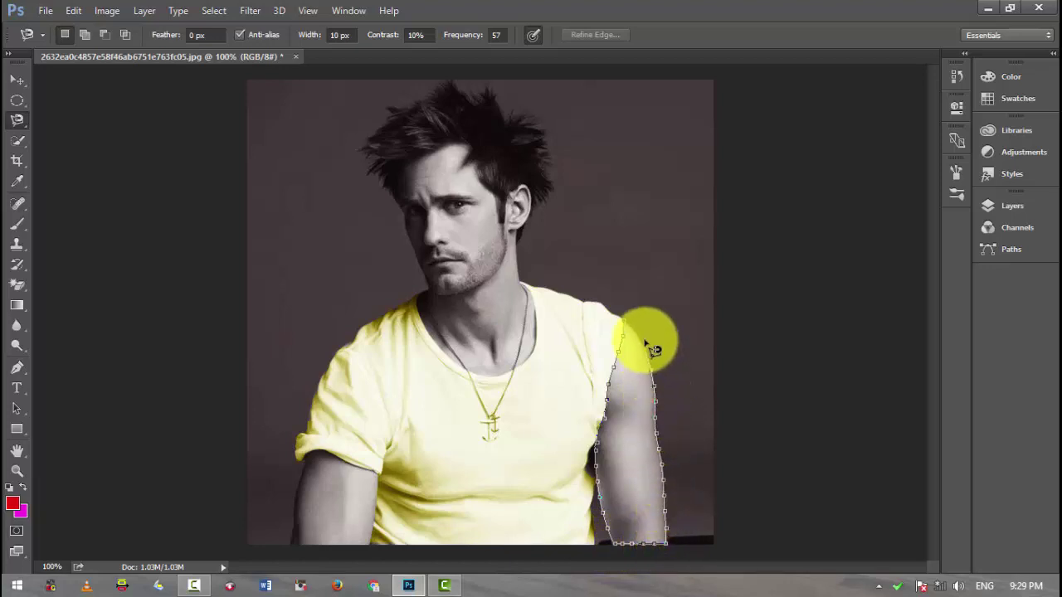
click(627, 322)
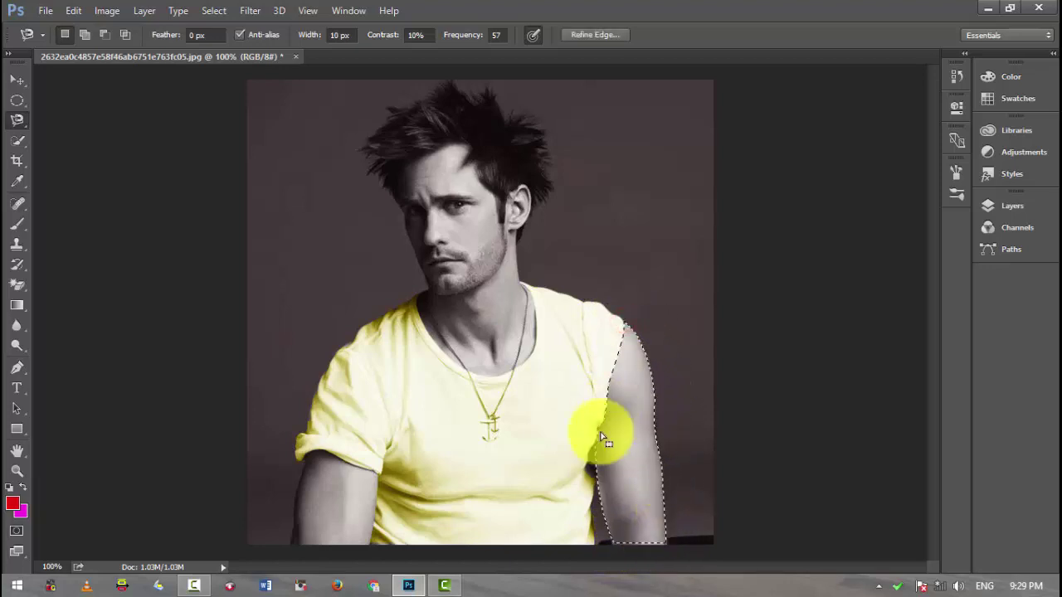
- Add the left arm to the selection
shift+click(308, 456)
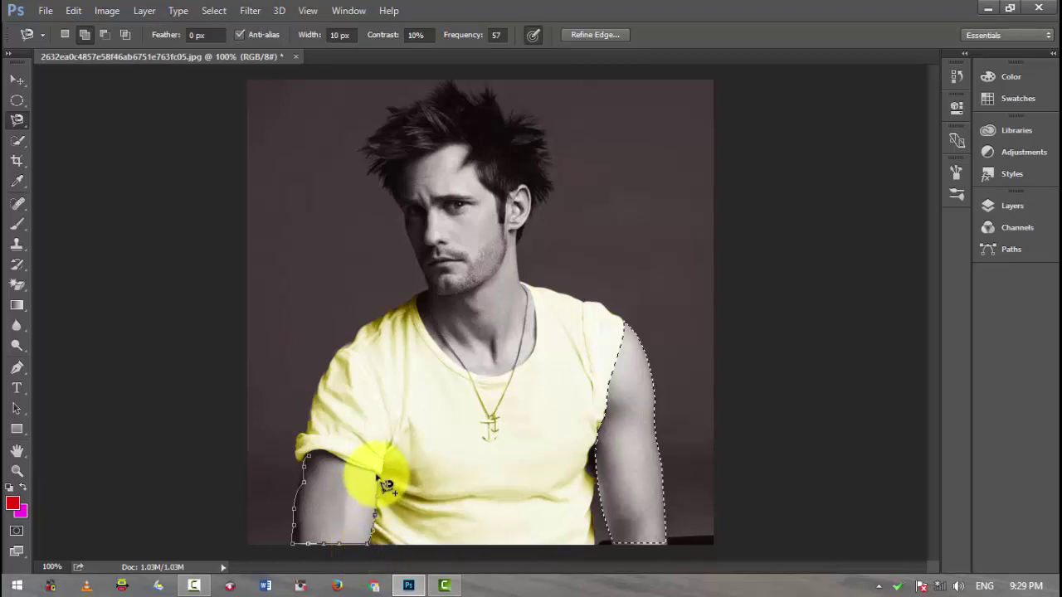
click(319, 468)
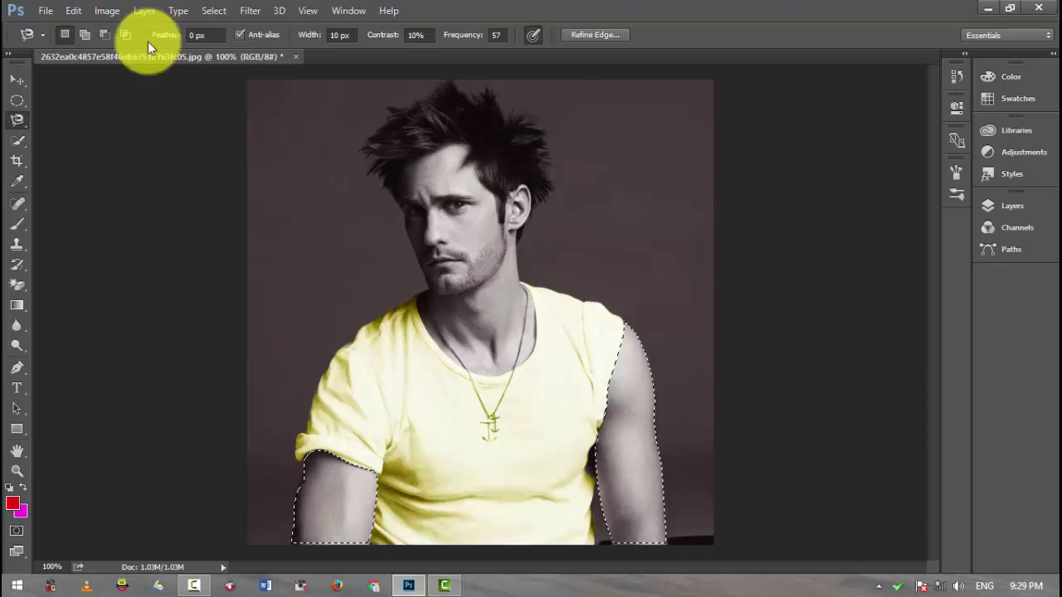
click(83, 13)
mouse_move(129, 50)
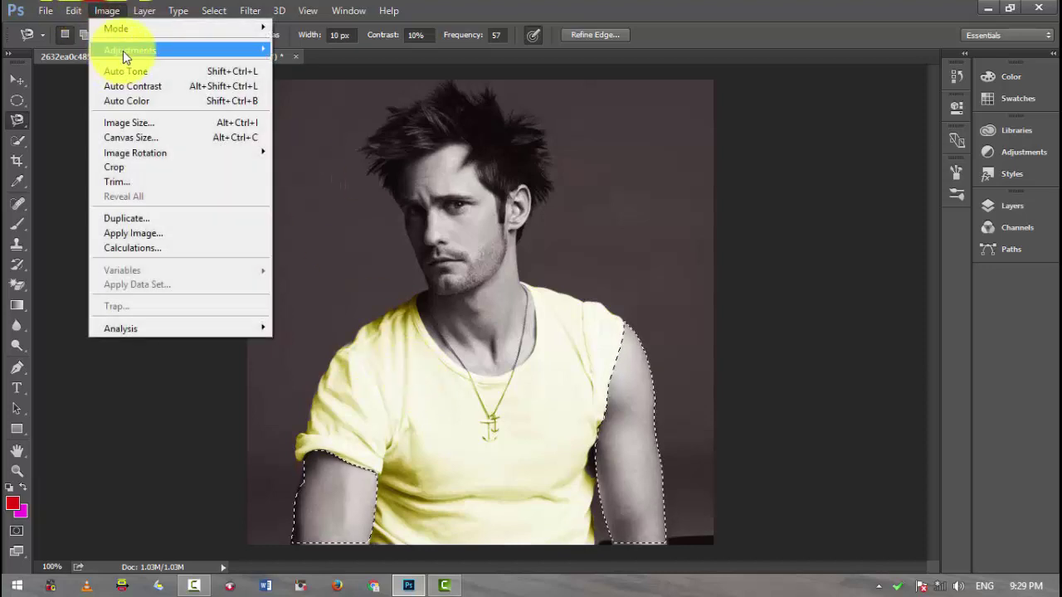
- Warm both arms to skin tone with Color Balance midtones +25, -28, -49
click(355, 147)
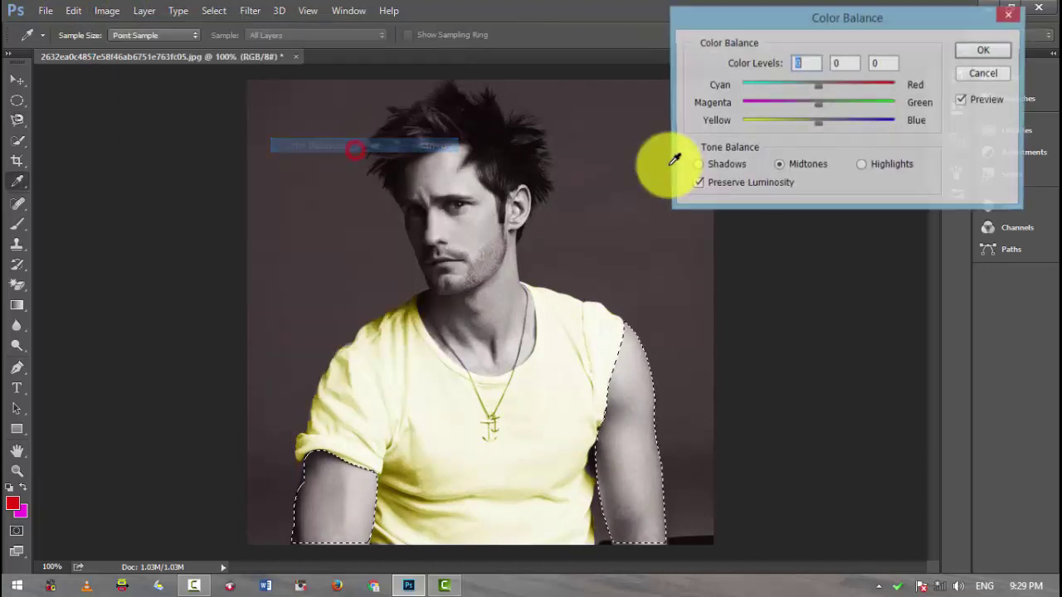
mouse_move(818, 107)
mouse_down()
mouse_move(777, 110)
mouse_move(804, 109)
mouse_up()
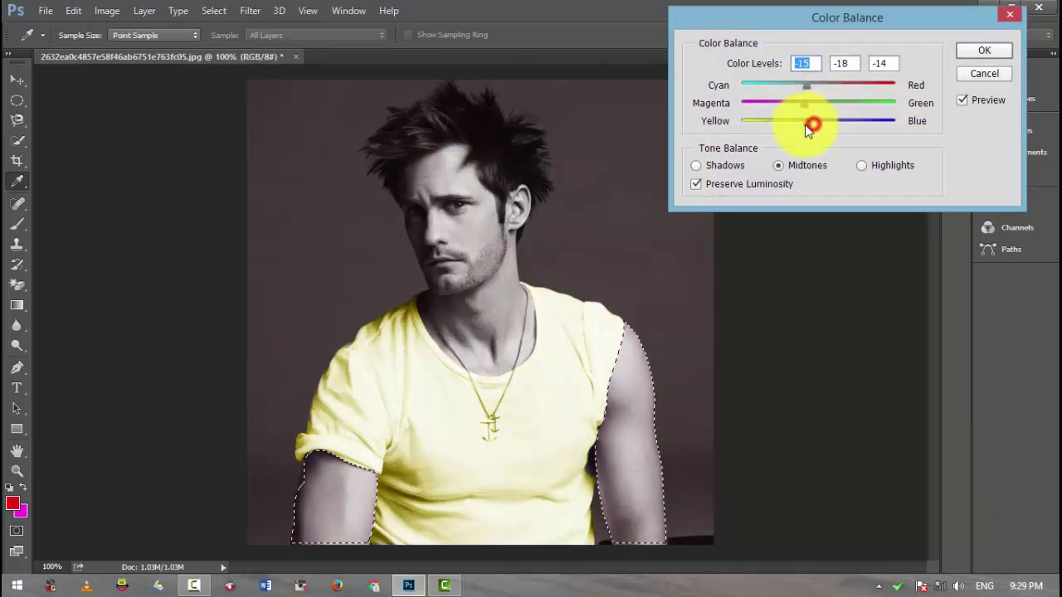
drag(805, 124, 780, 128)
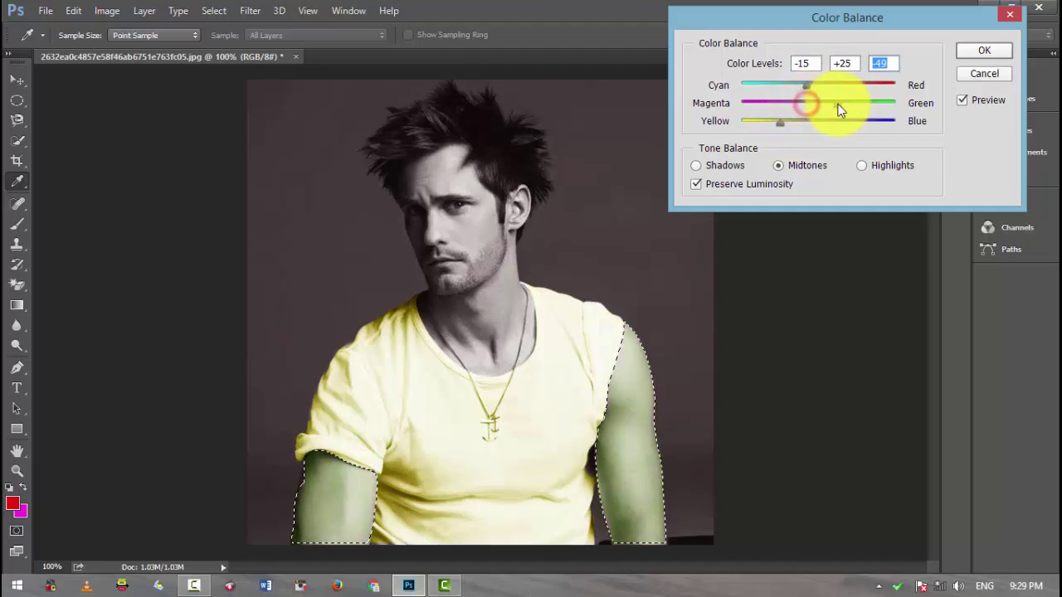
mouse_move(839, 111)
mouse_down()
mouse_move(797, 109)
mouse_move(838, 90)
mouse_up()
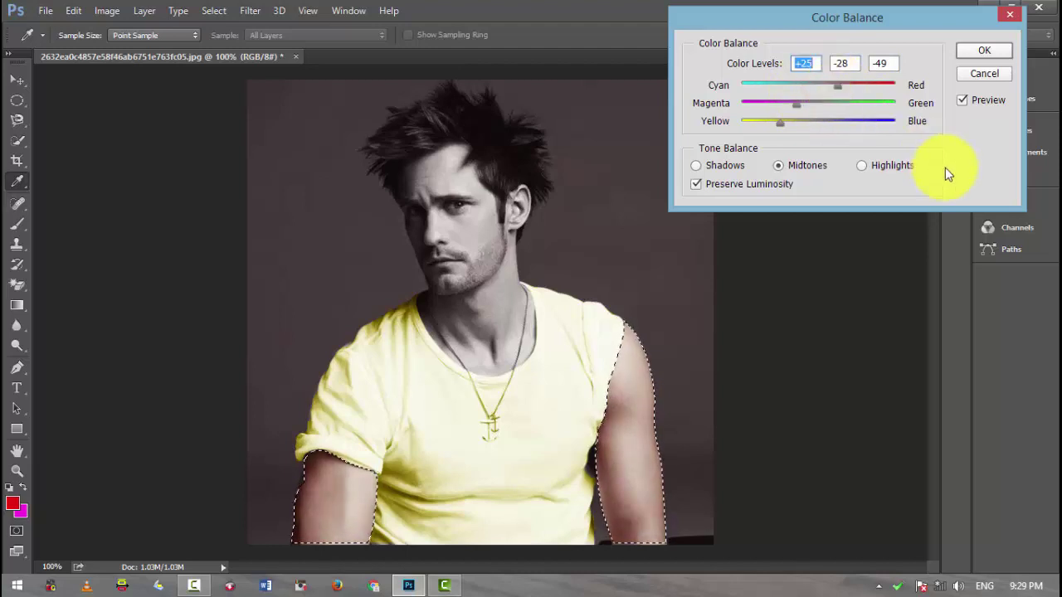
click(992, 52)
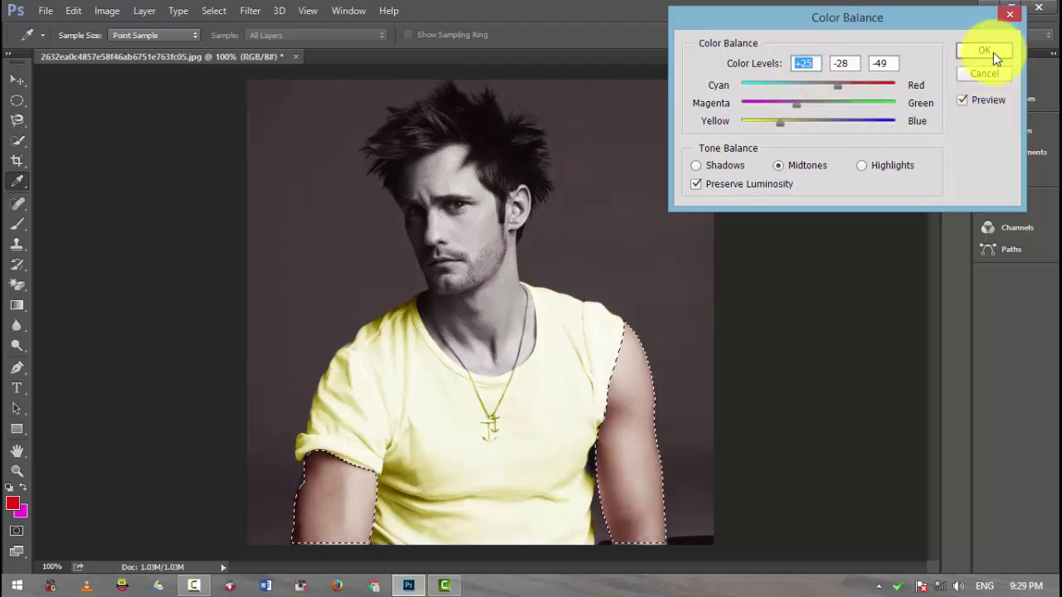
- Deselect the arms and start outlining the face along the hairline and neckline
key(l)
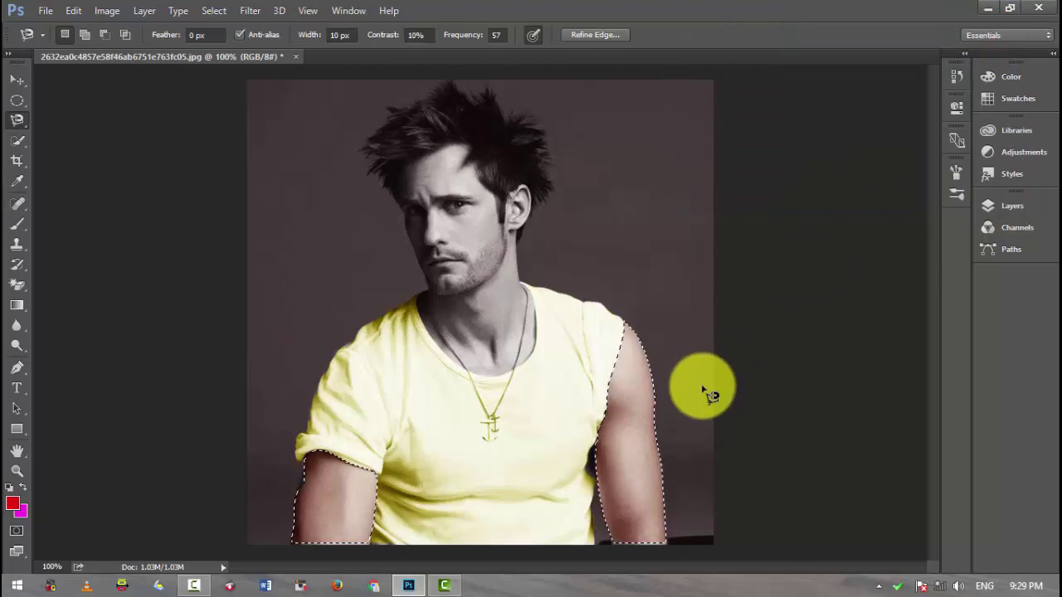
key(ctrl+d)
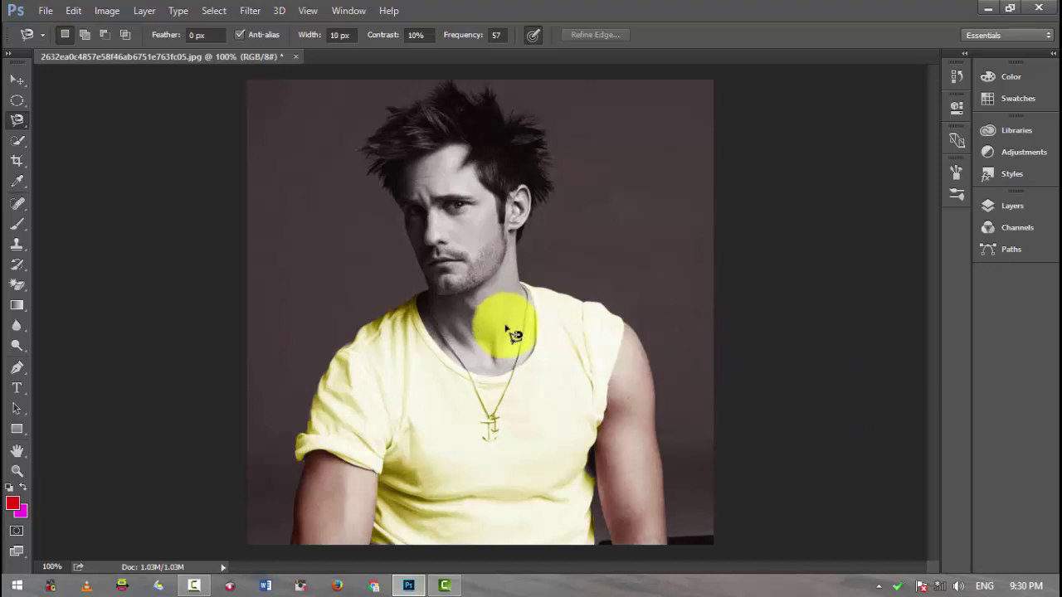
click(469, 150)
mouse_move(427, 154)
mouse_down()
mouse_move(398, 172)
mouse_move(437, 304)
mouse_move(438, 353)
mouse_move(469, 376)
mouse_up()
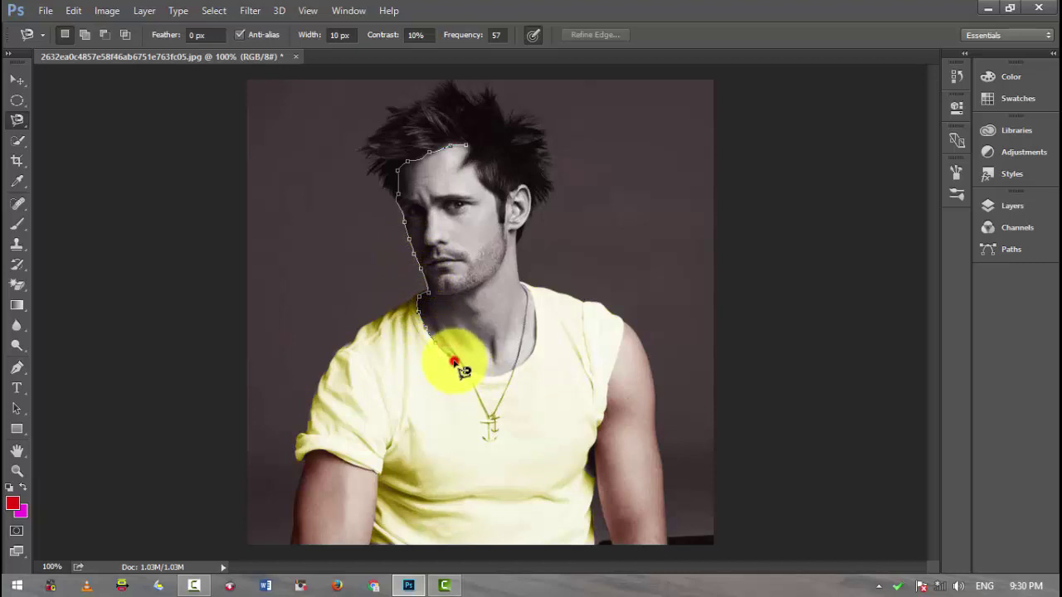
click(457, 367)
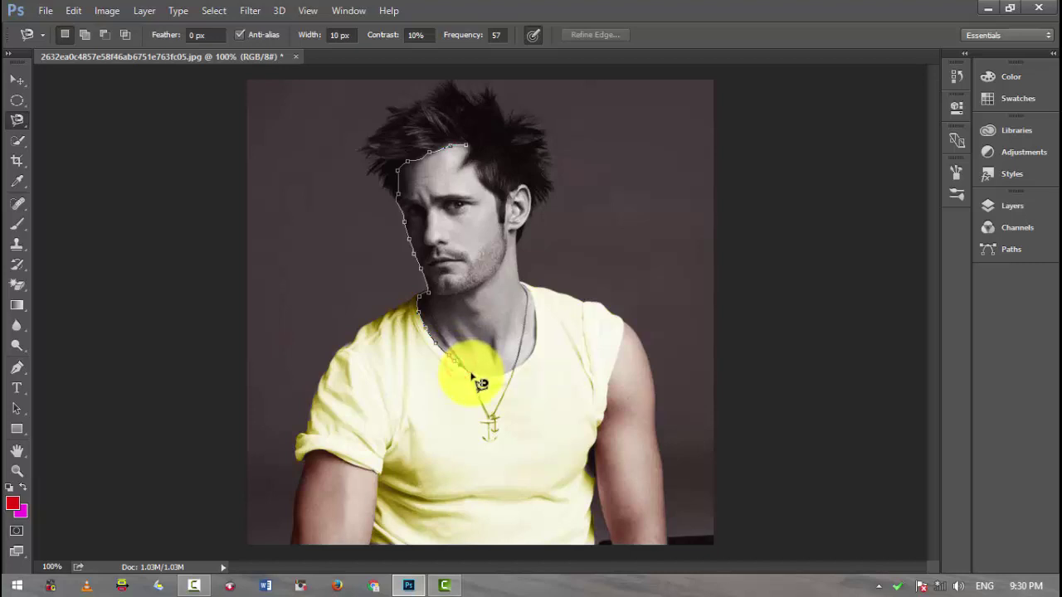
click(529, 372)
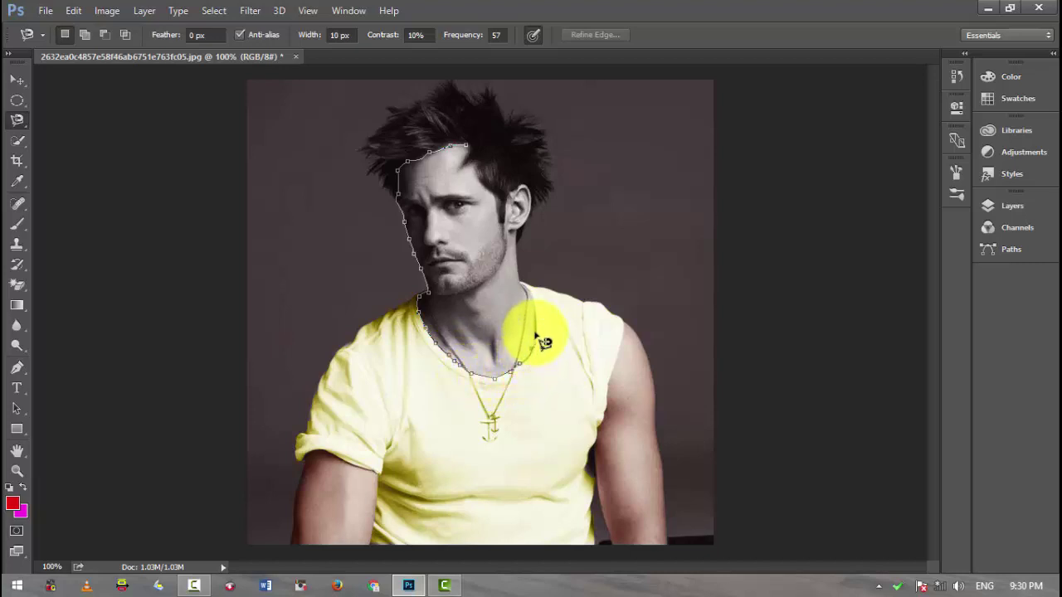
- Trace up the neck, around the ear and hairline, closing the face selection
click(533, 307)
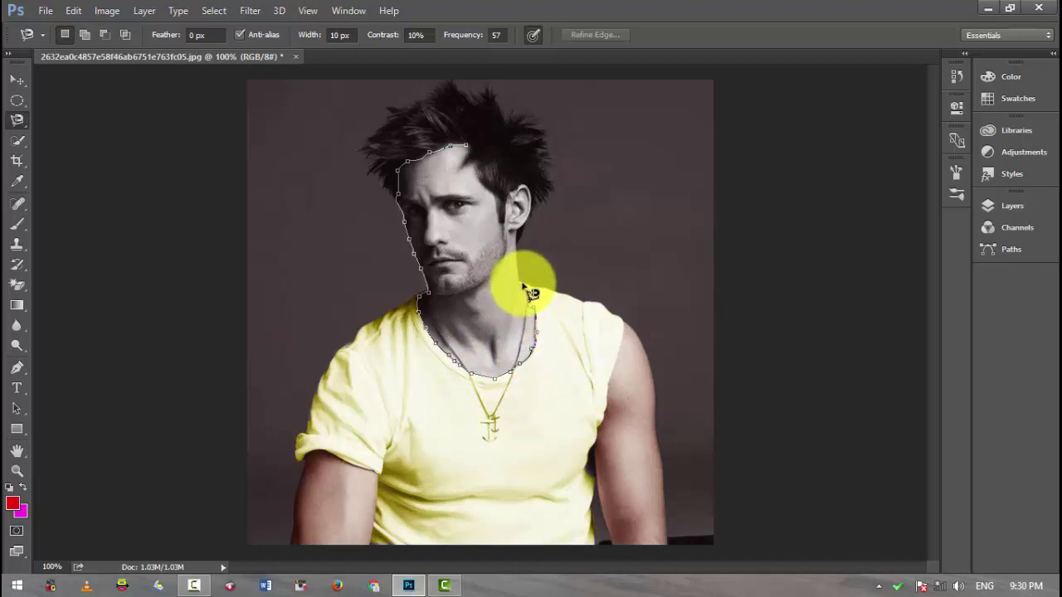
click(525, 283)
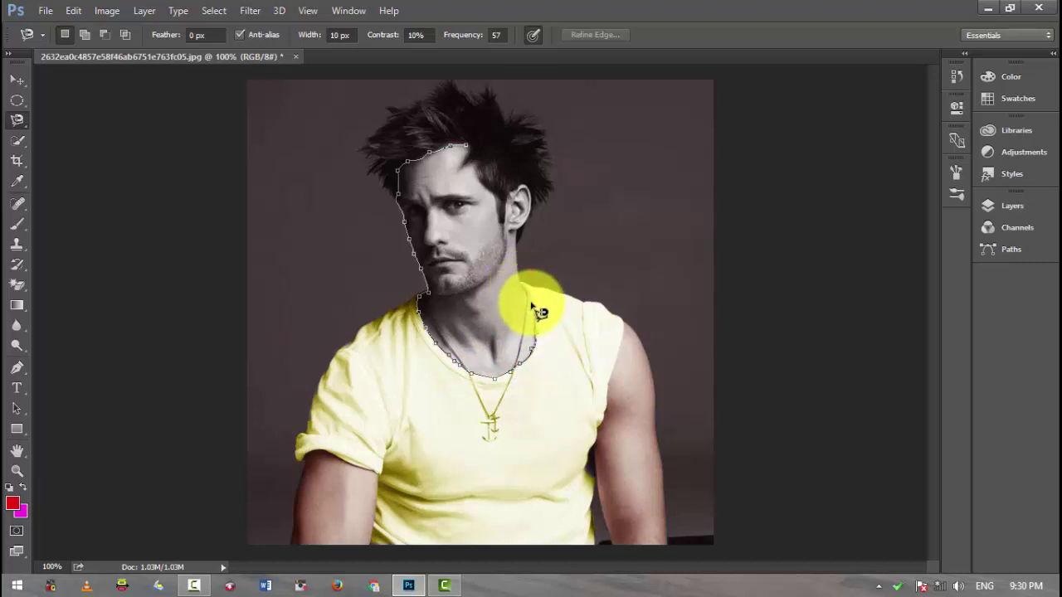
click(529, 295)
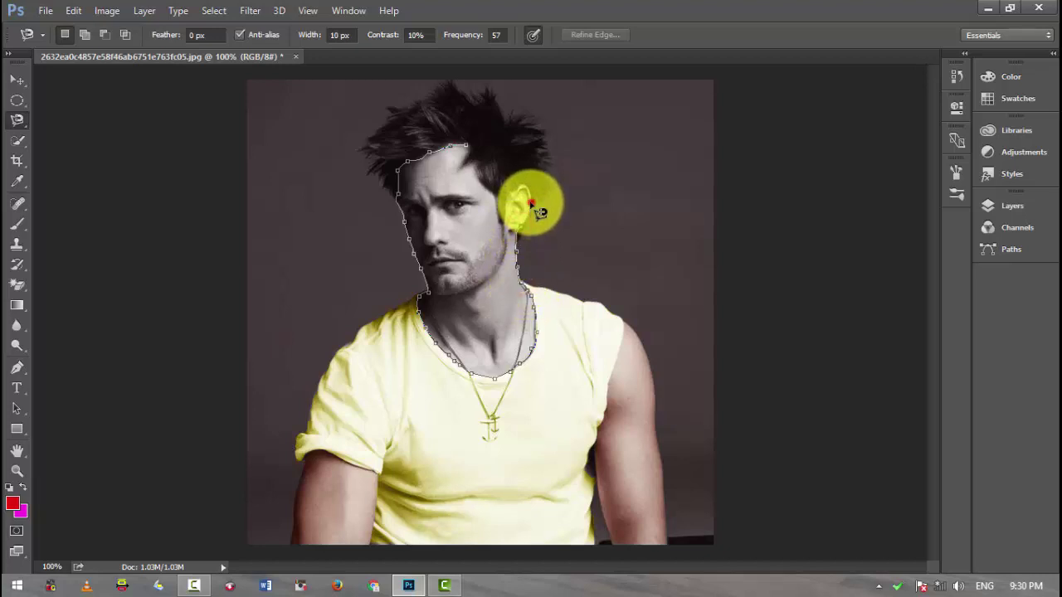
click(518, 185)
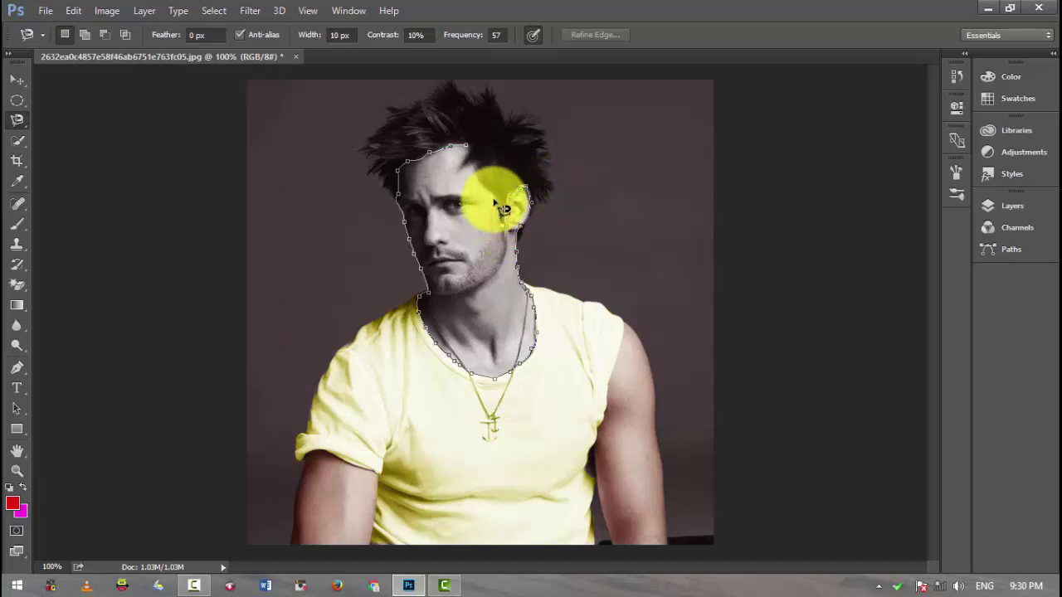
click(459, 170)
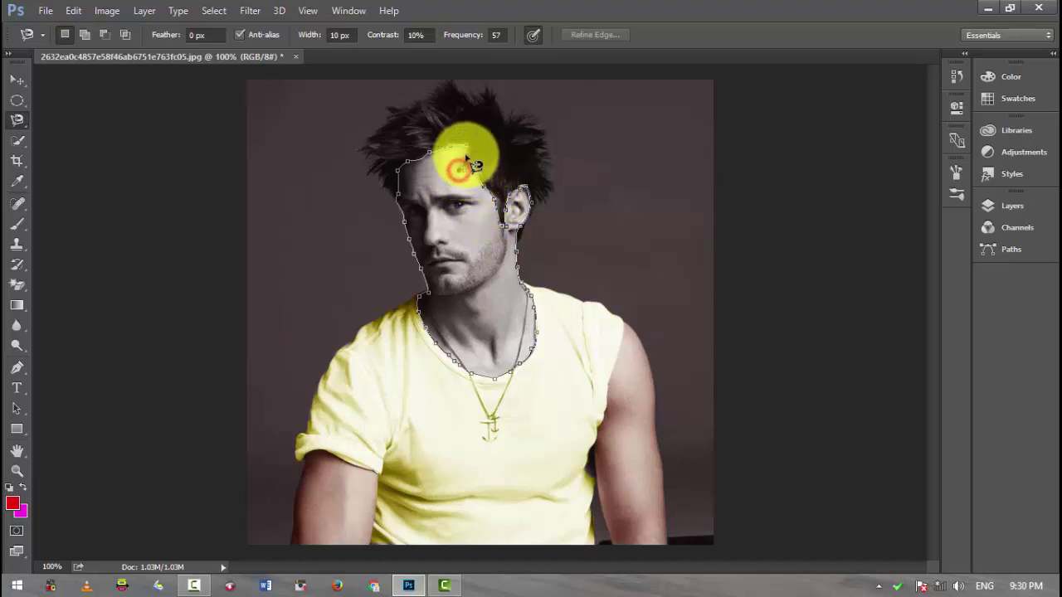
click(465, 146)
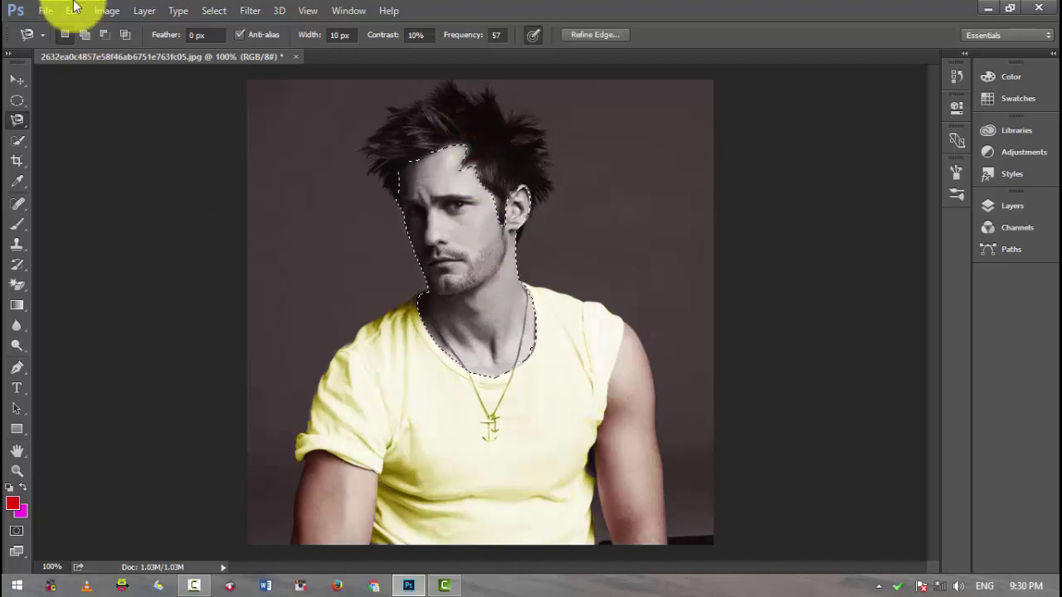
- Warm the face and neck with Color Balance +30, -14, -37, then deselect
click(116, 9)
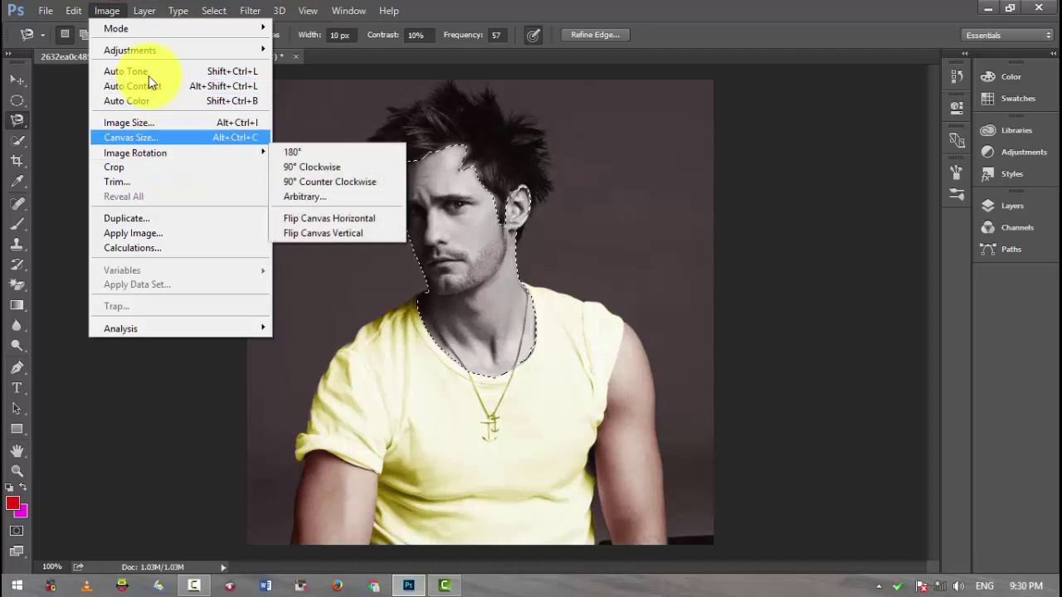
mouse_move(130, 50)
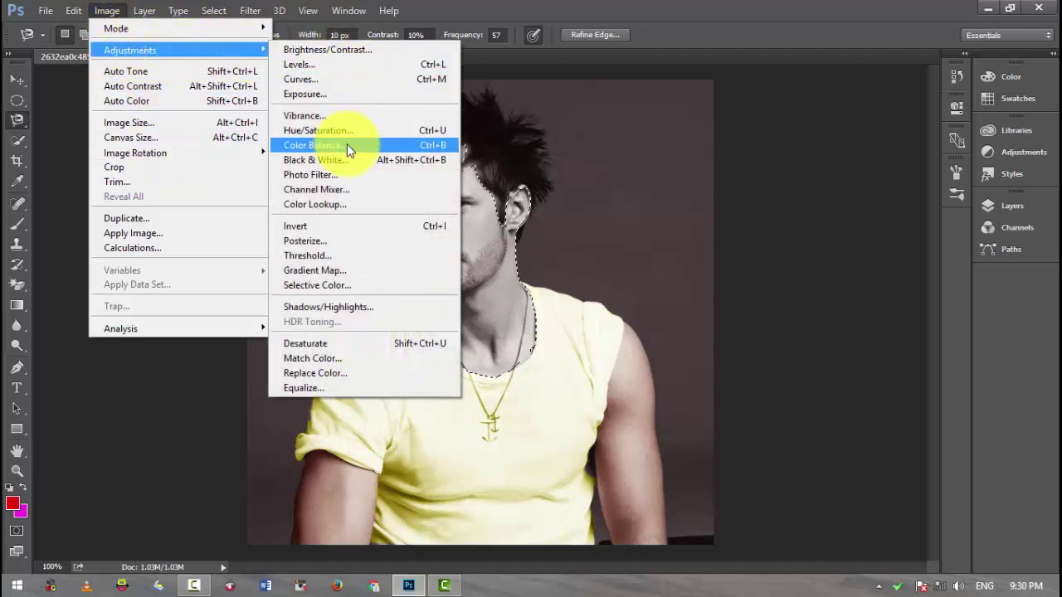
click(347, 145)
drag(818, 121, 792, 124)
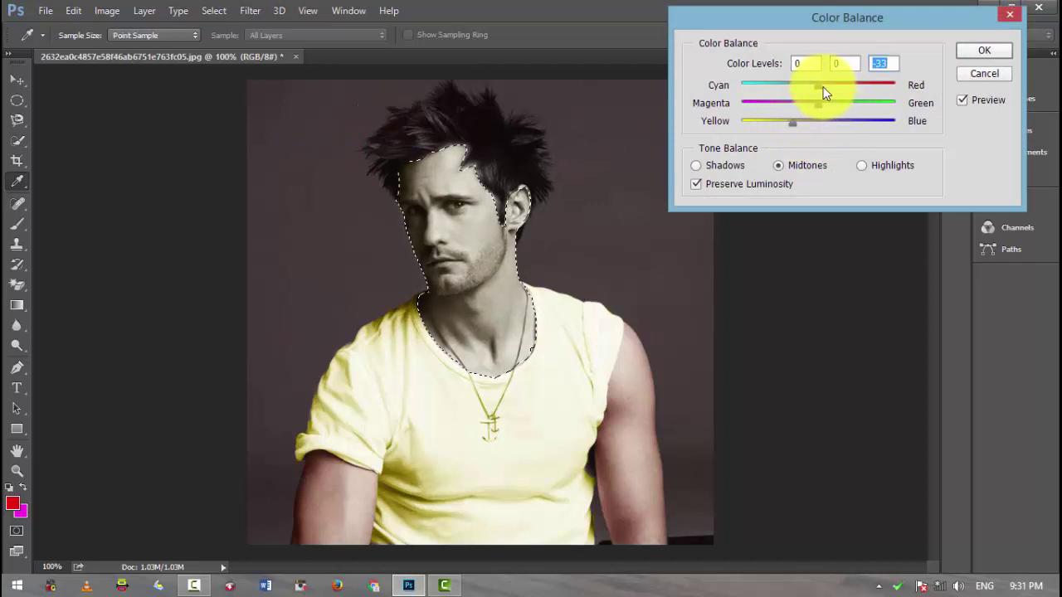
mouse_move(836, 89)
mouse_down()
mouse_move(811, 115)
mouse_move(835, 90)
mouse_up()
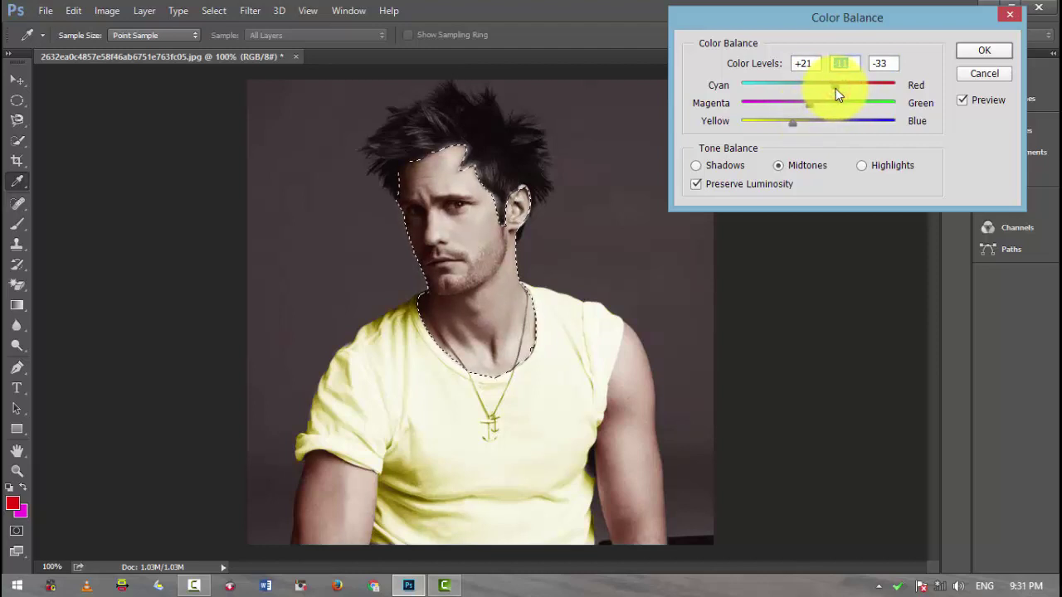
click(835, 90)
drag(818, 105, 789, 124)
drag(840, 84, 842, 85)
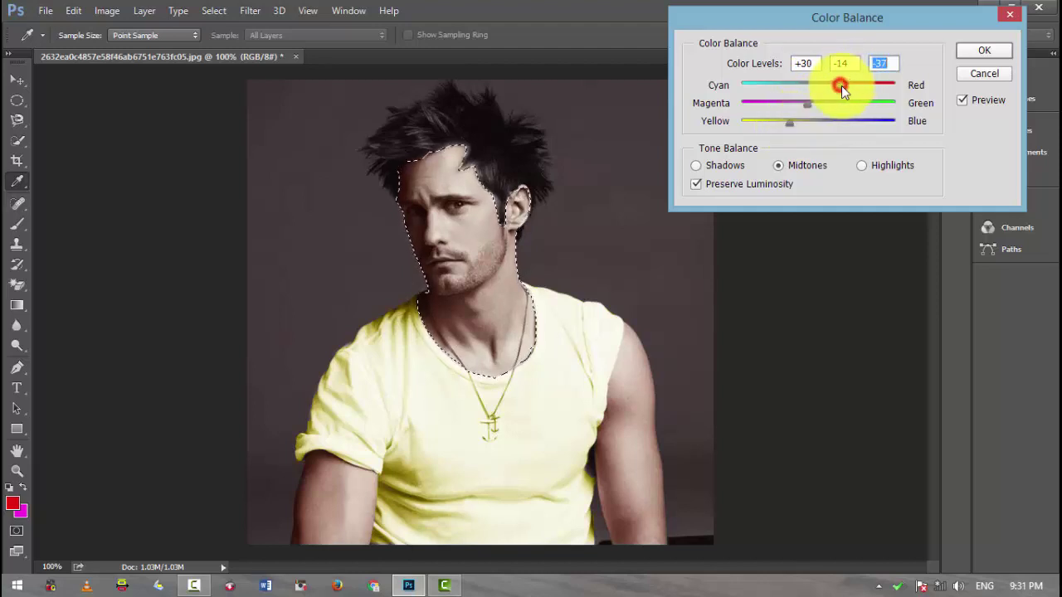
click(977, 50)
key(ctrl+d)
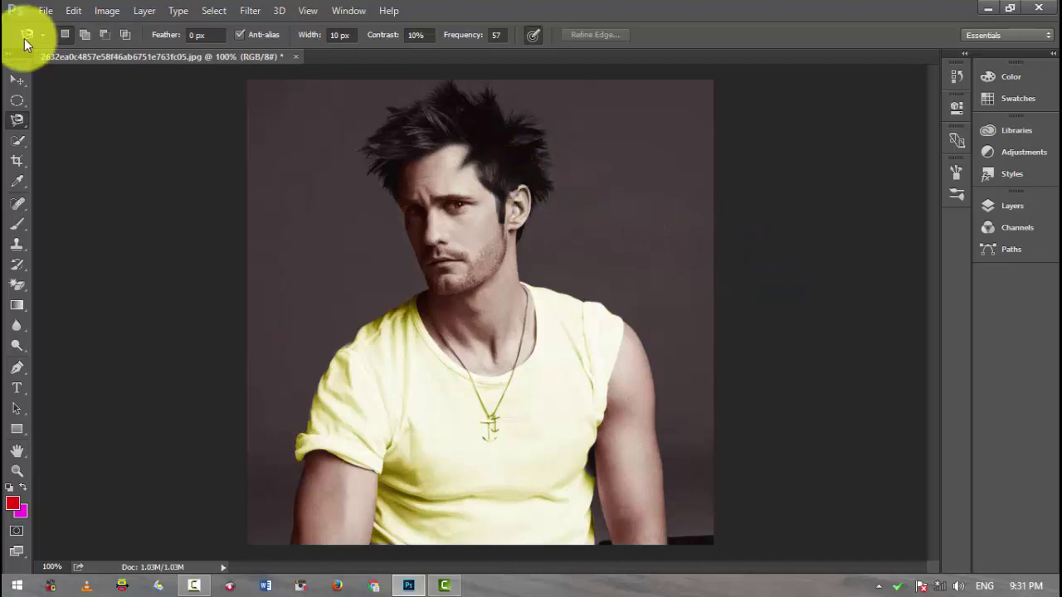
- Save the edited photo to the desktop as the JPEG 'Image Color', accepting the default quality settings
click(15, 80)
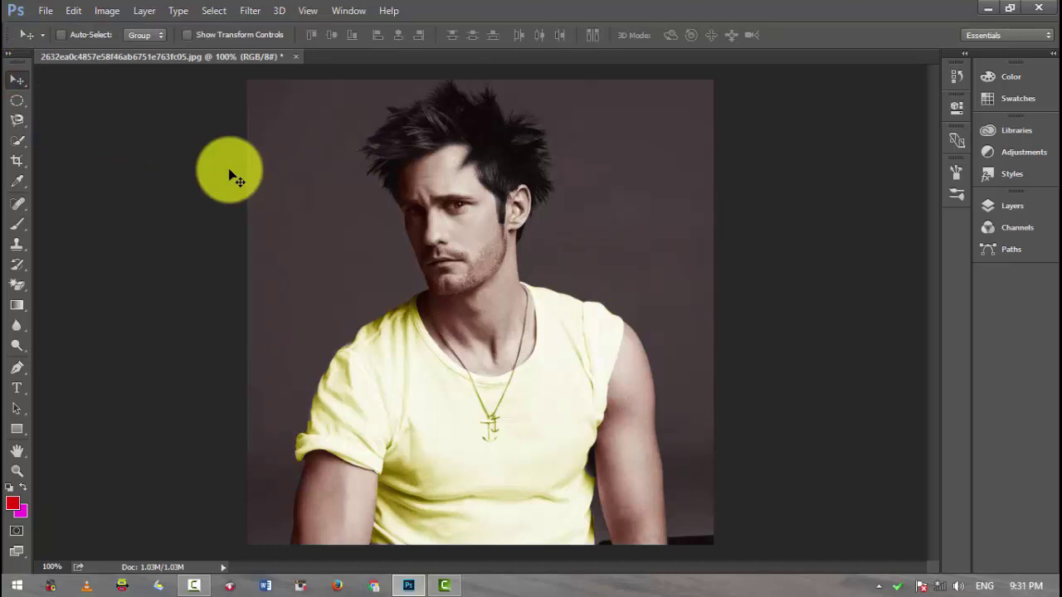
click(47, 12)
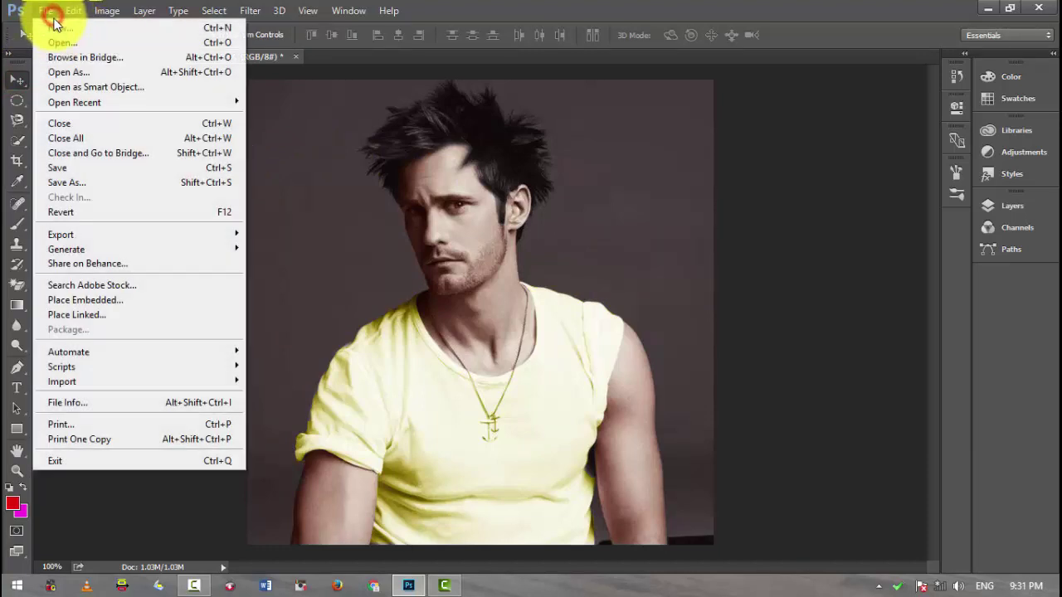
click(87, 182)
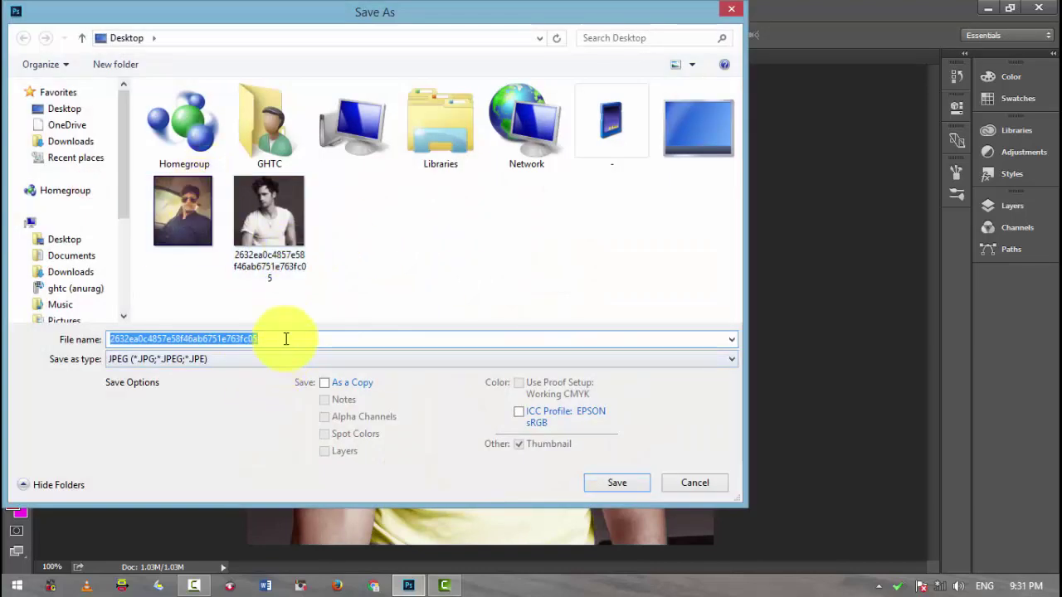
text(Image Color)
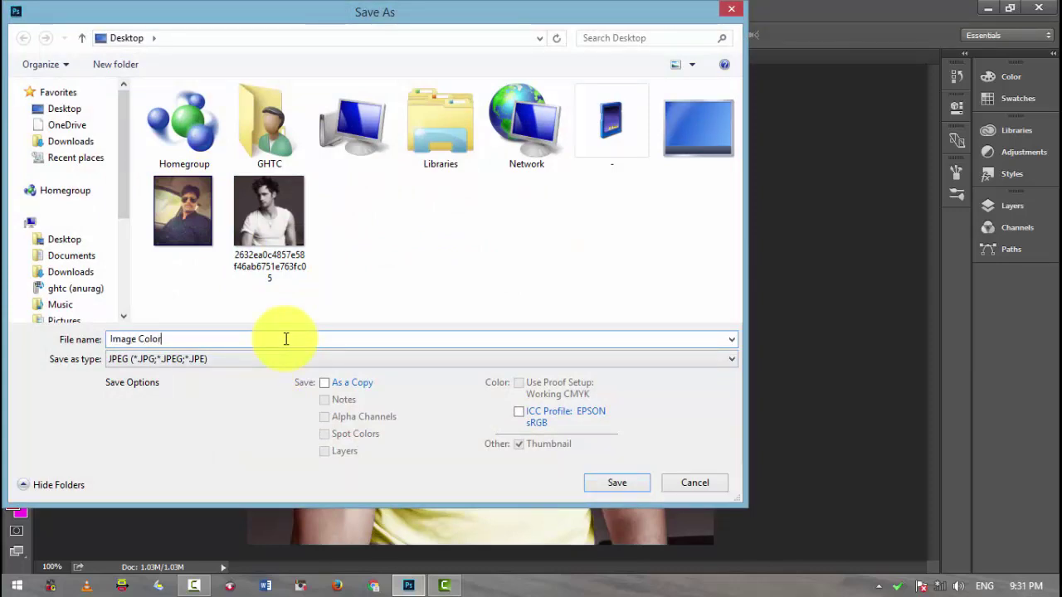
click(626, 489)
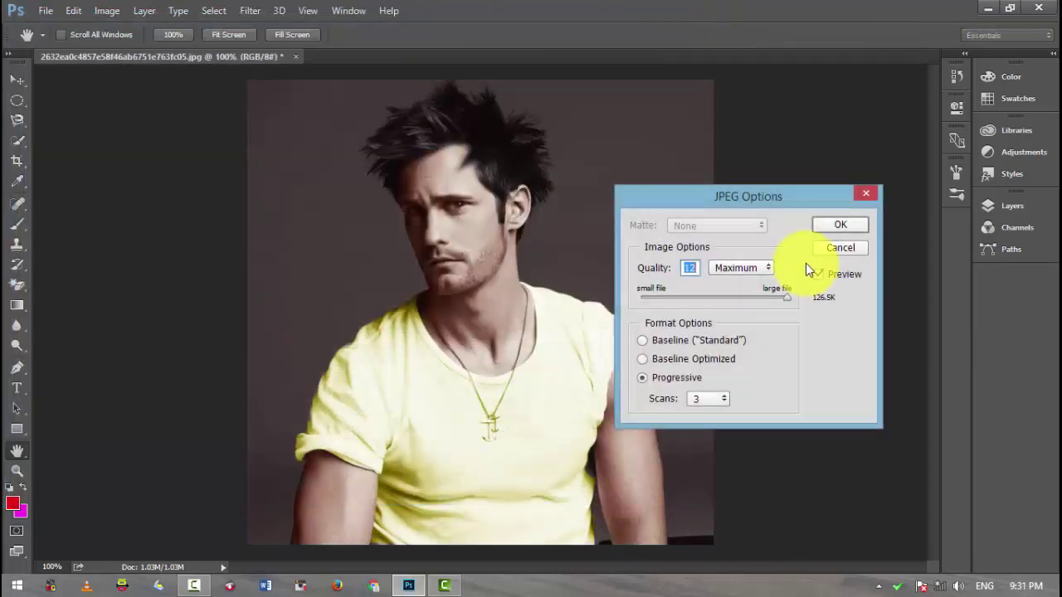
click(838, 225)
- Minimise Photoshop and open the desktop's Image Color JPEG in Windows Photo Viewer
click(988, 9)
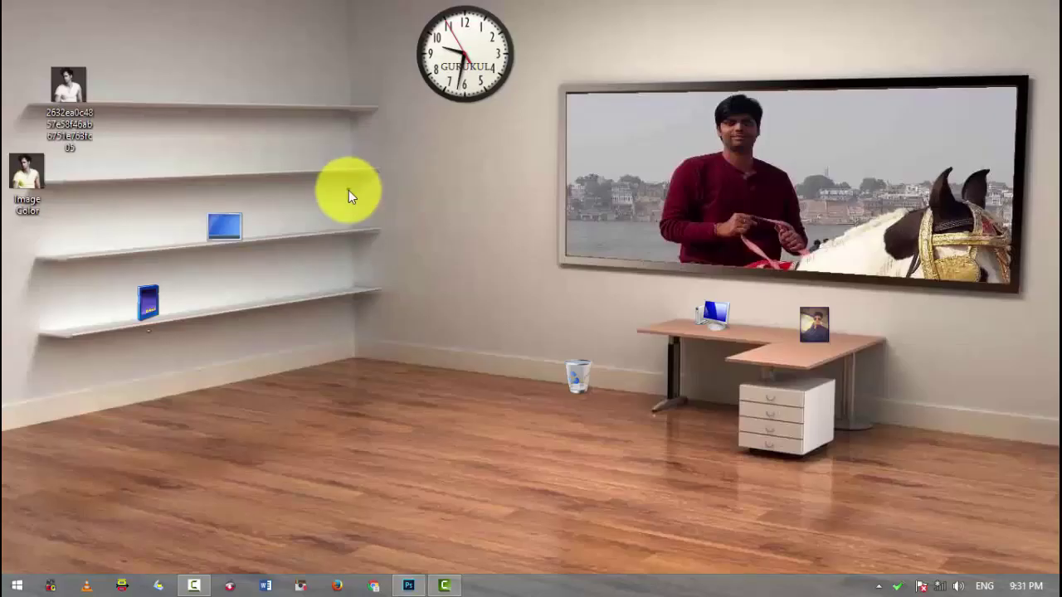
click(14, 192)
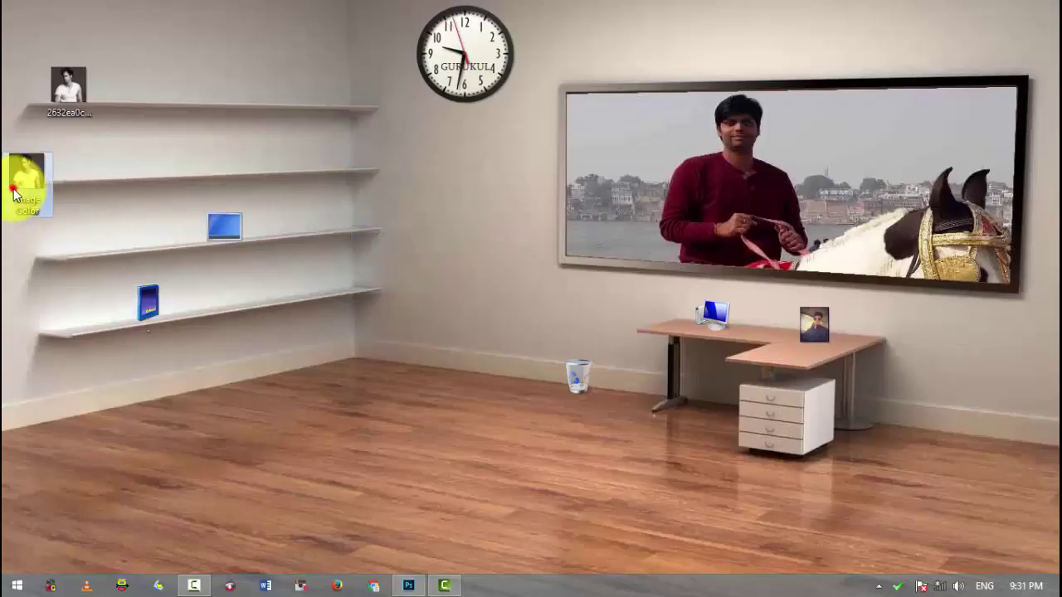
double_click(14, 192)
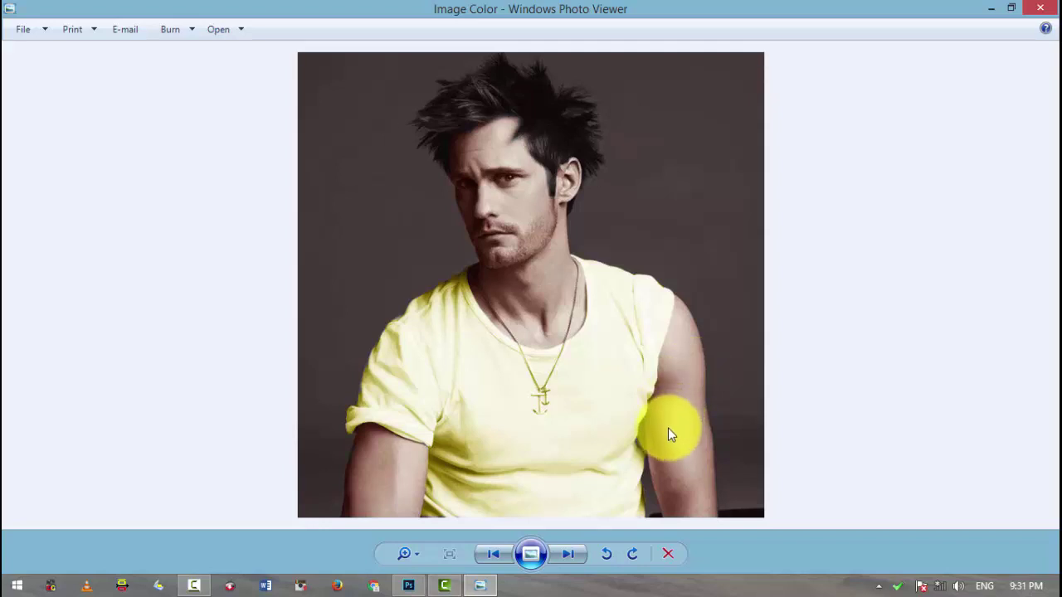
- Flip back and forth between Image Color and the original black-and-white portrait to compare them
click(571, 554)
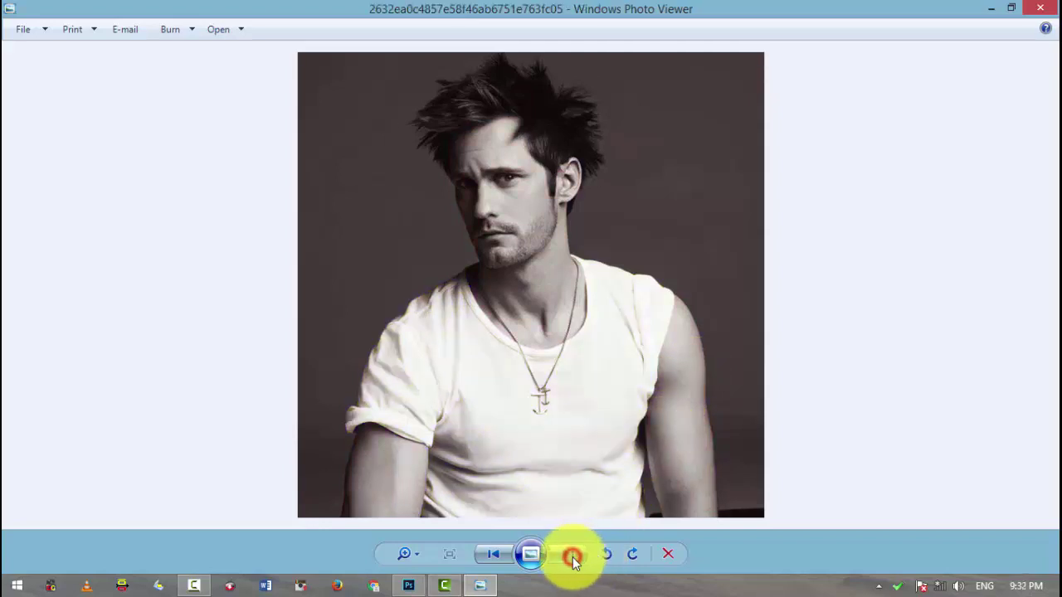
click(499, 556)
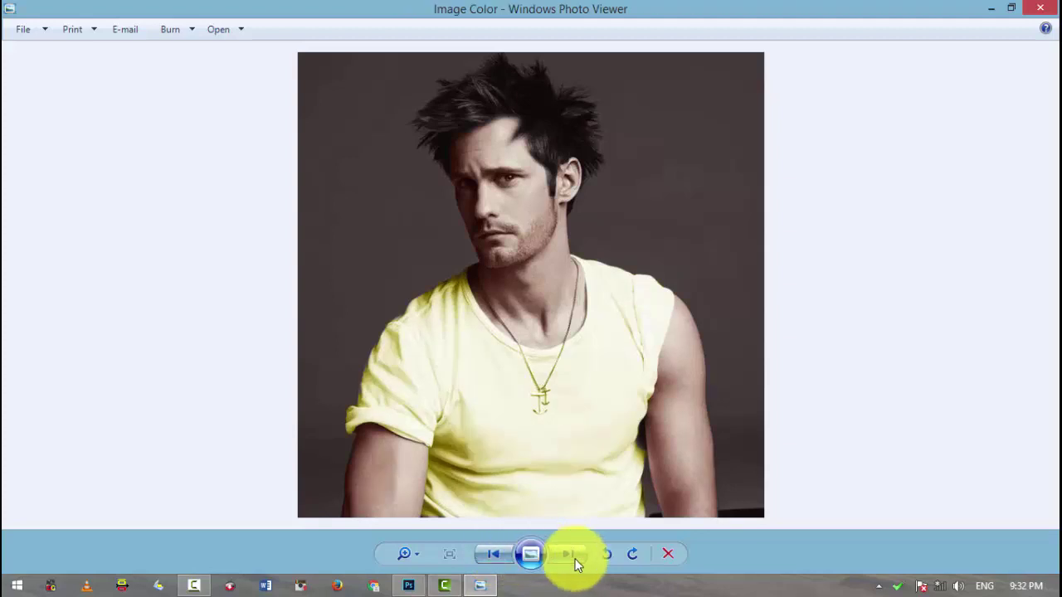
click(569, 556)
click(501, 555)
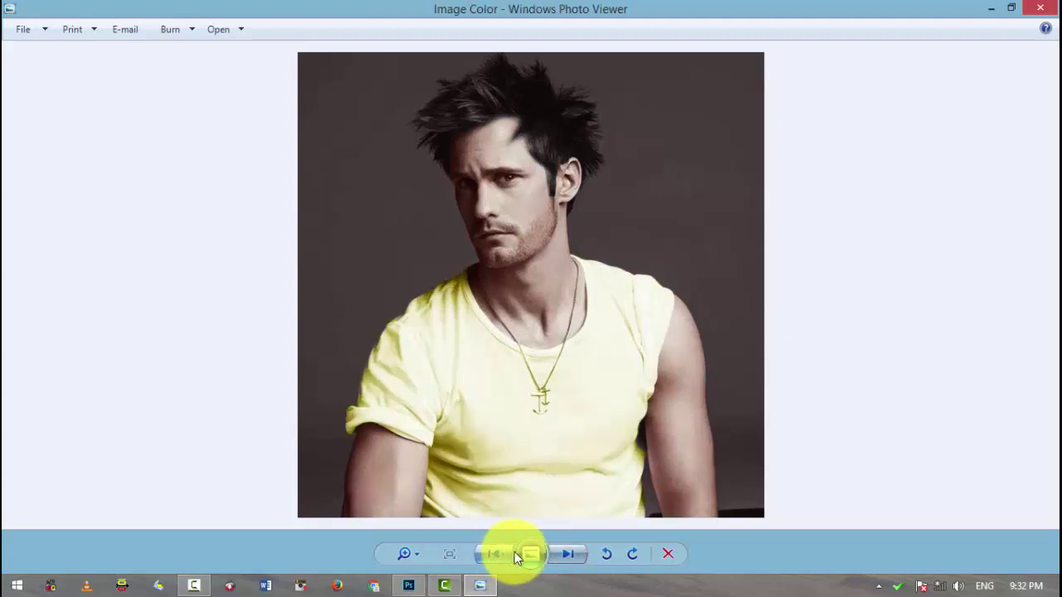
click(569, 555)
click(501, 555)
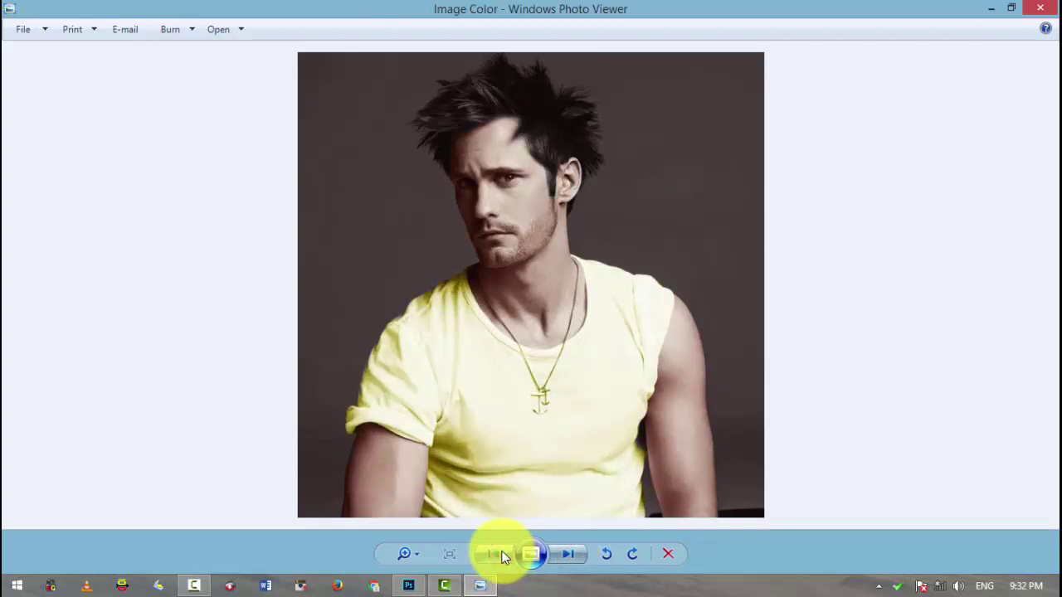